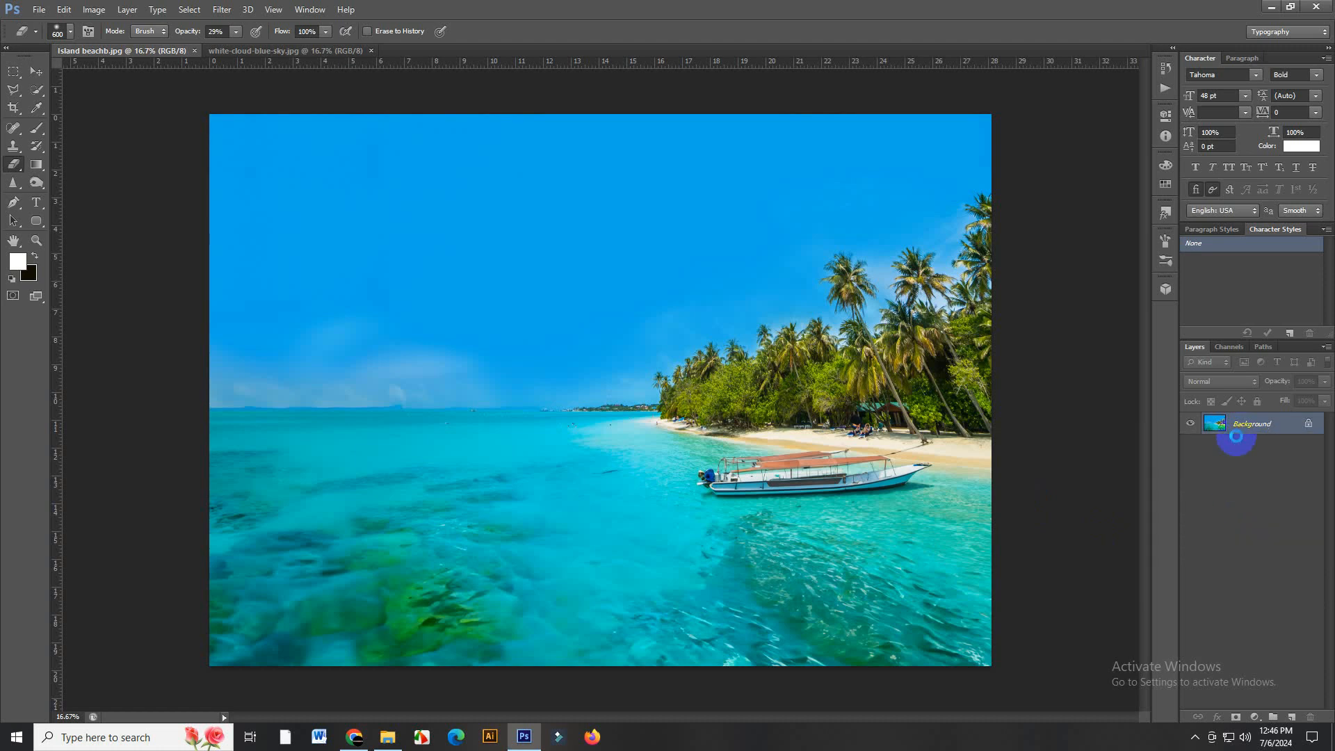
Create an independent smart object copy of the island beach layer
right_click(1232, 426)
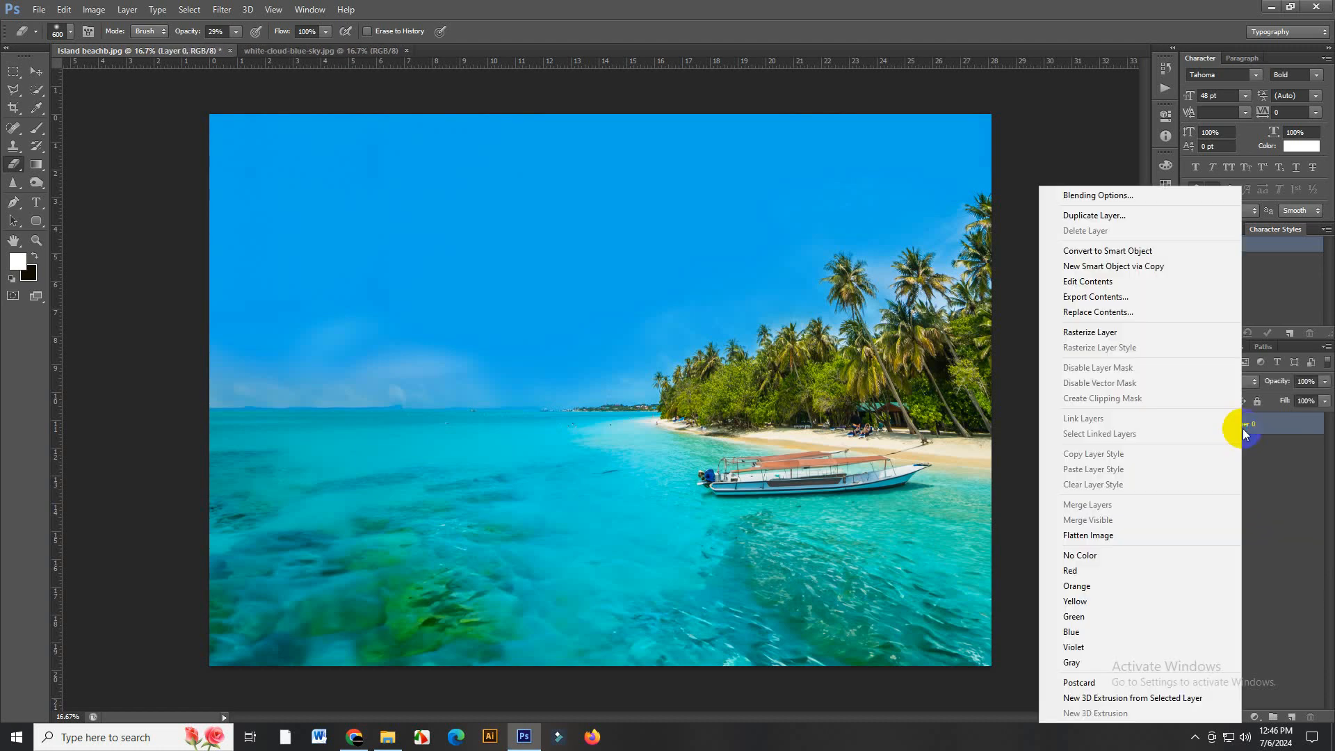
left_click(1117, 267)
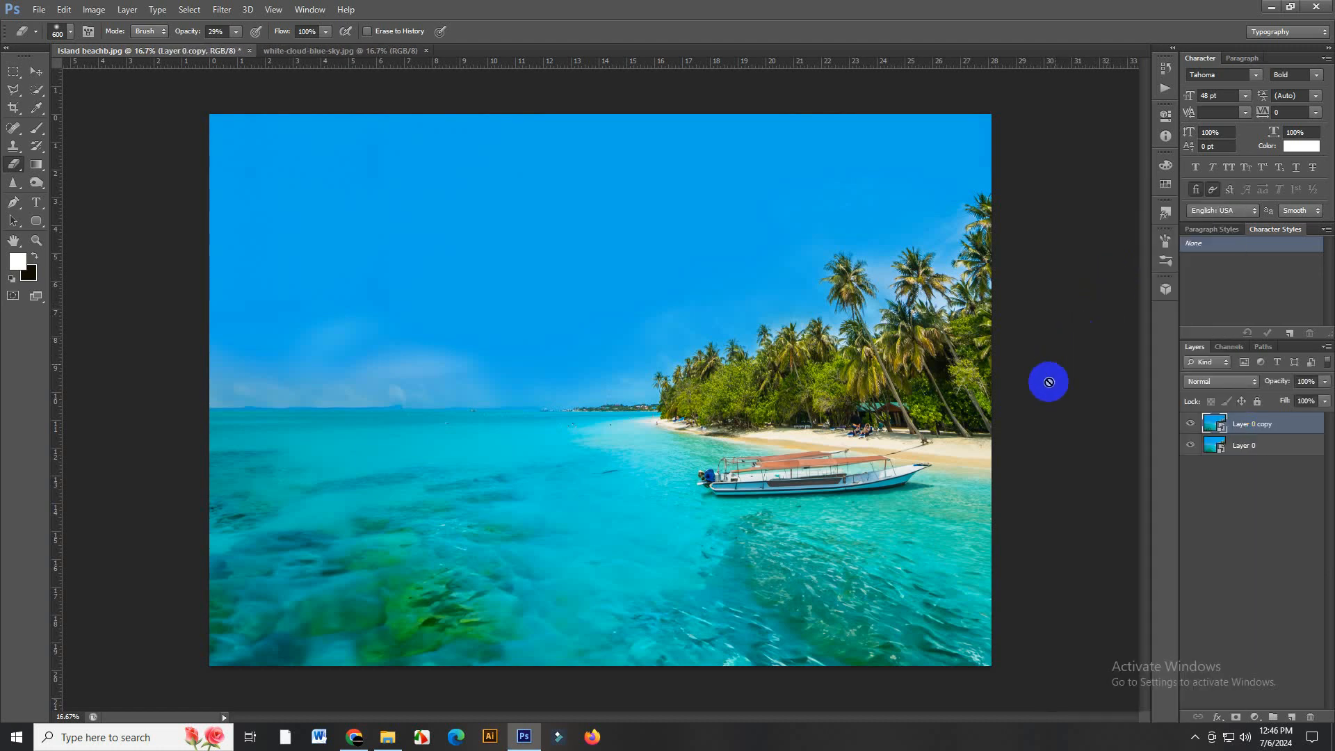
Flip the smart object copy horizontally with Free Transform
left_click(63, 9)
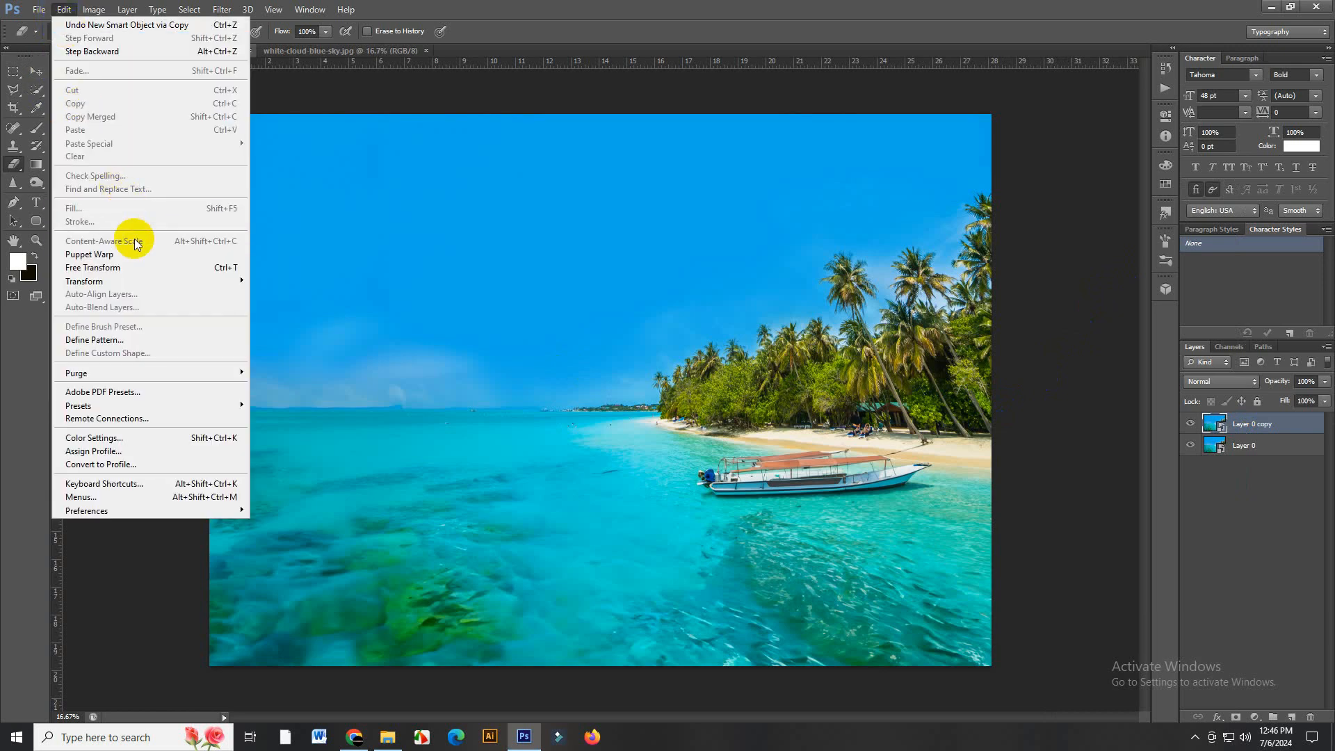
left_click(174, 267)
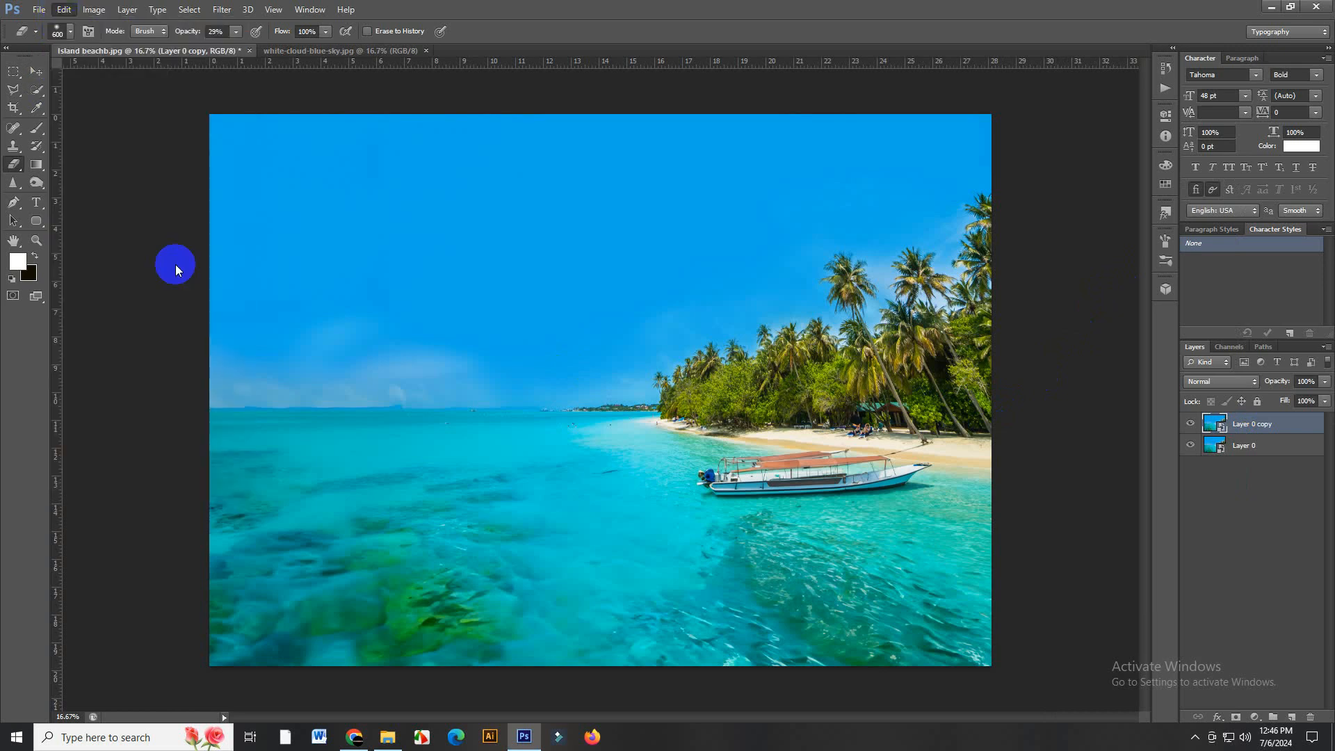
right_click(625, 316)
left_click(663, 508)
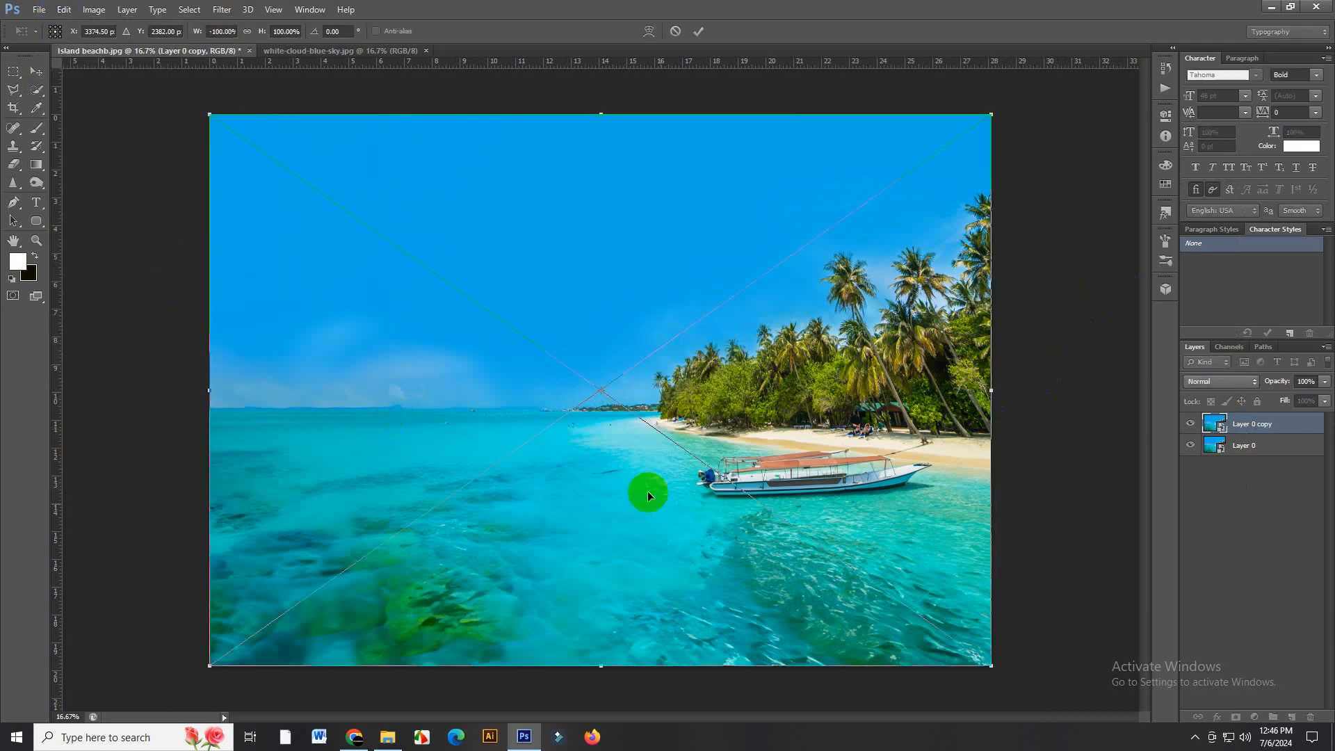
Rotate the copy 90° counter-clockwise and move it over the image's left half, centred at about X 1347 px, Y 3378 px
right_click(603, 441)
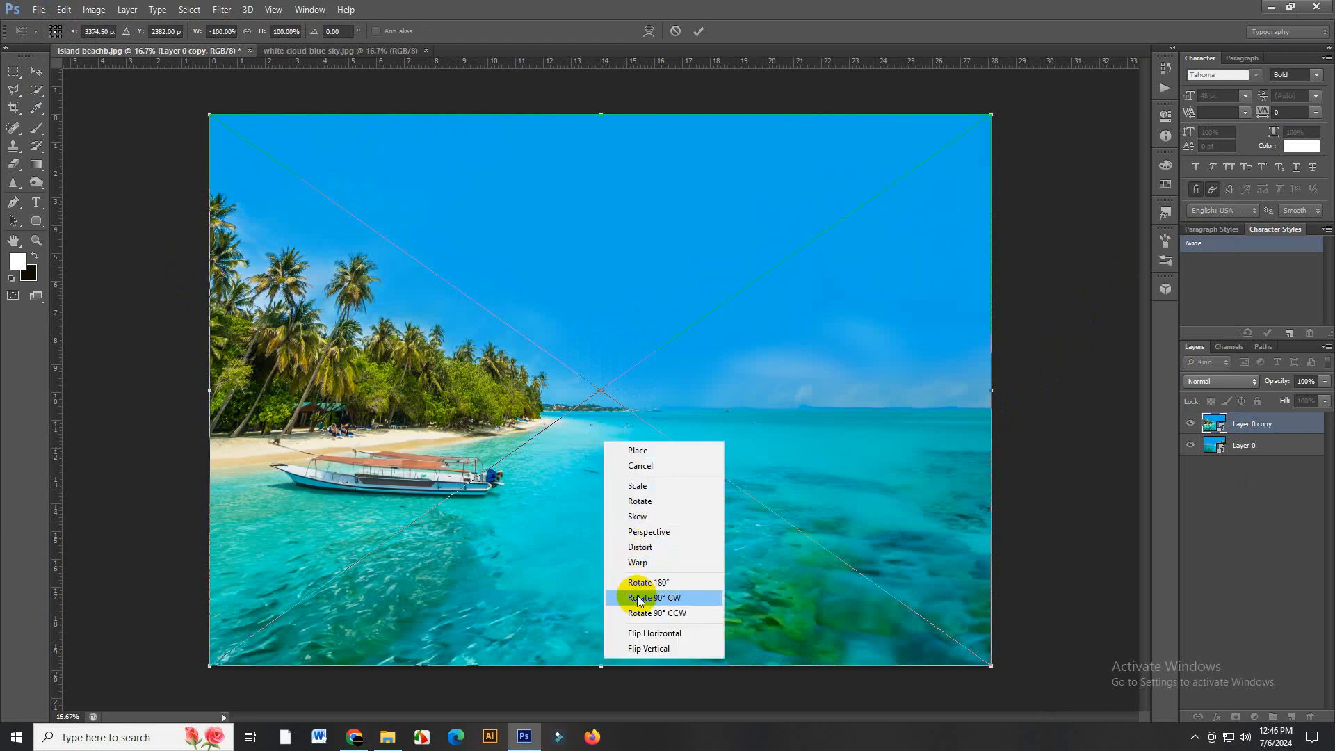
left_click(666, 612)
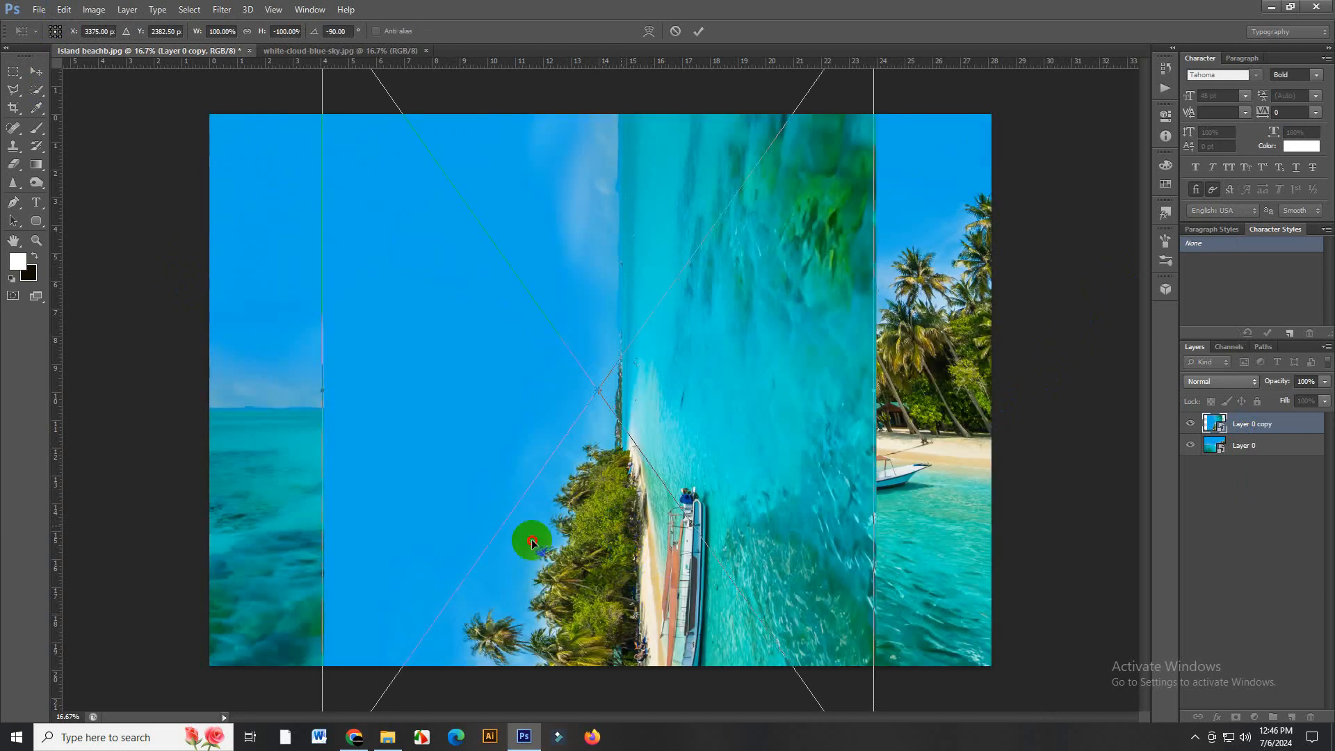
left_click_drag(531, 539, 457, 579)
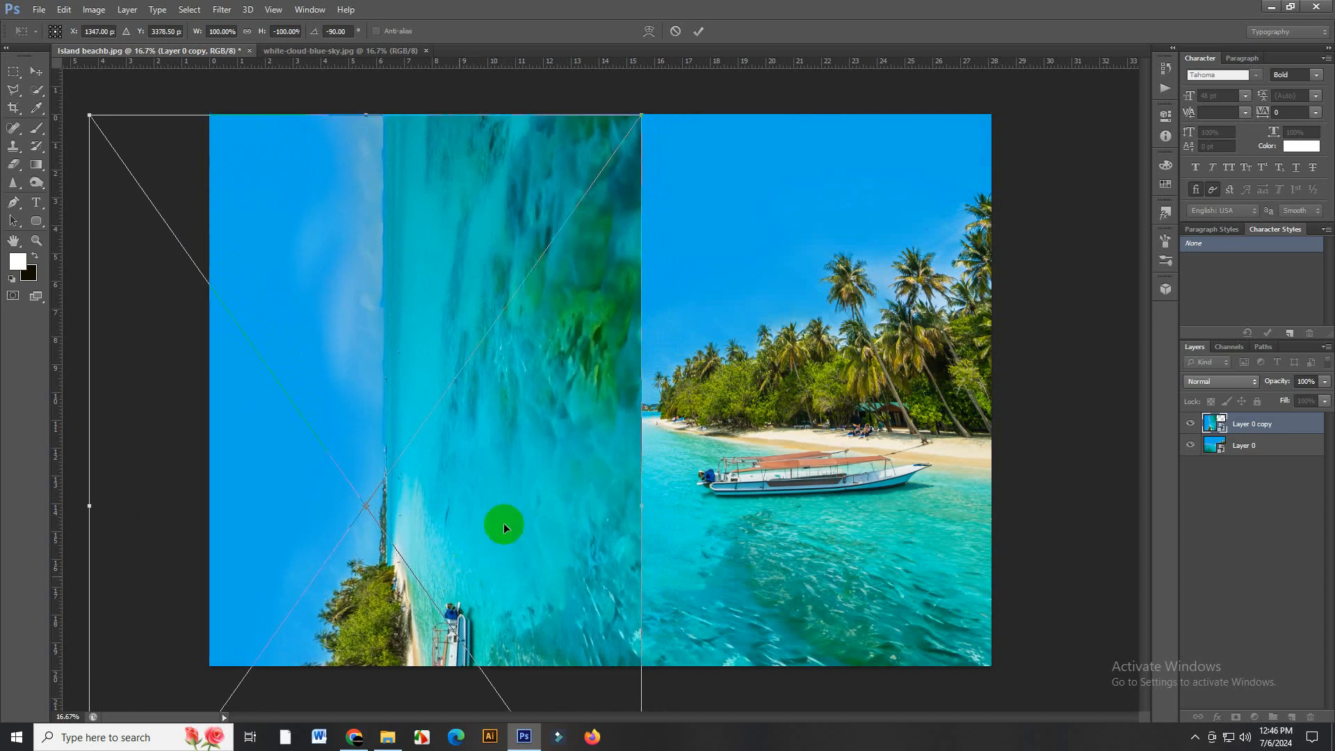
left_click(699, 33)
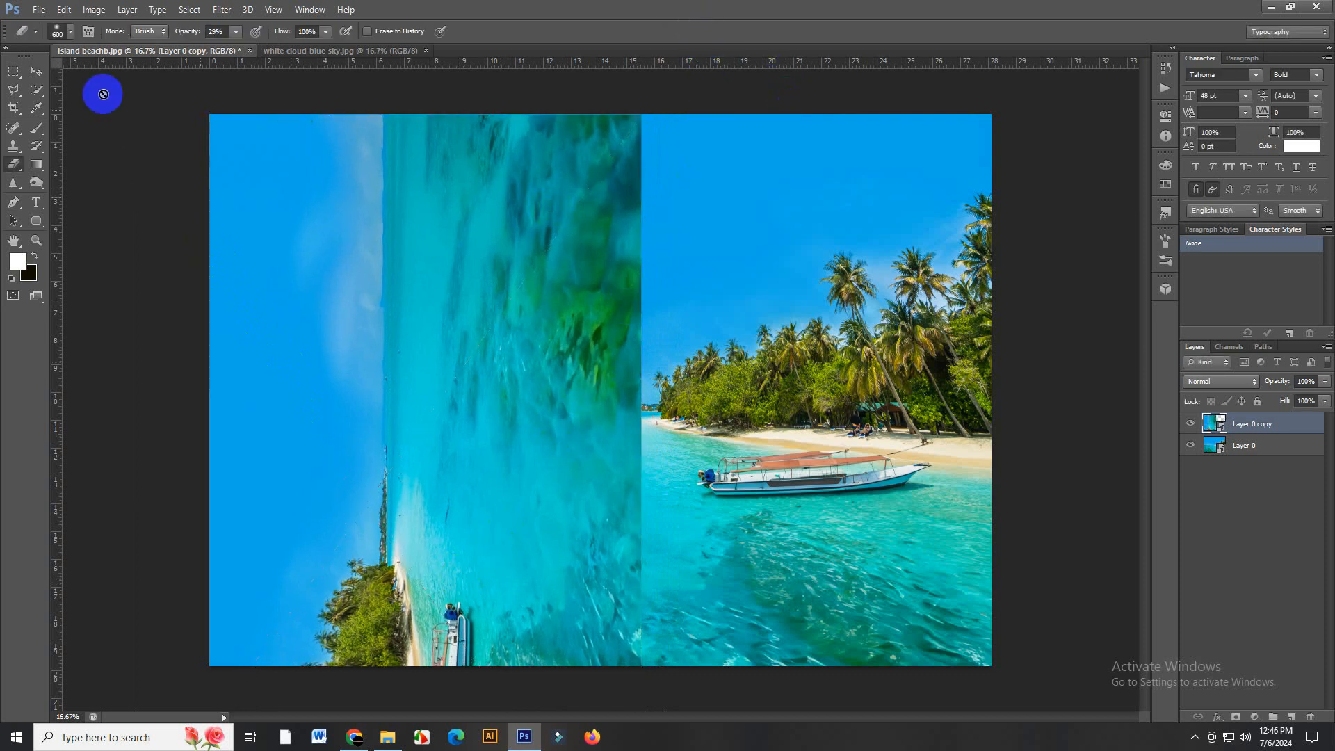
Select the triangle below the diagonal from the upper-left canvas corner with the Polygonal Lasso and mask the copy to it
left_click(15, 89)
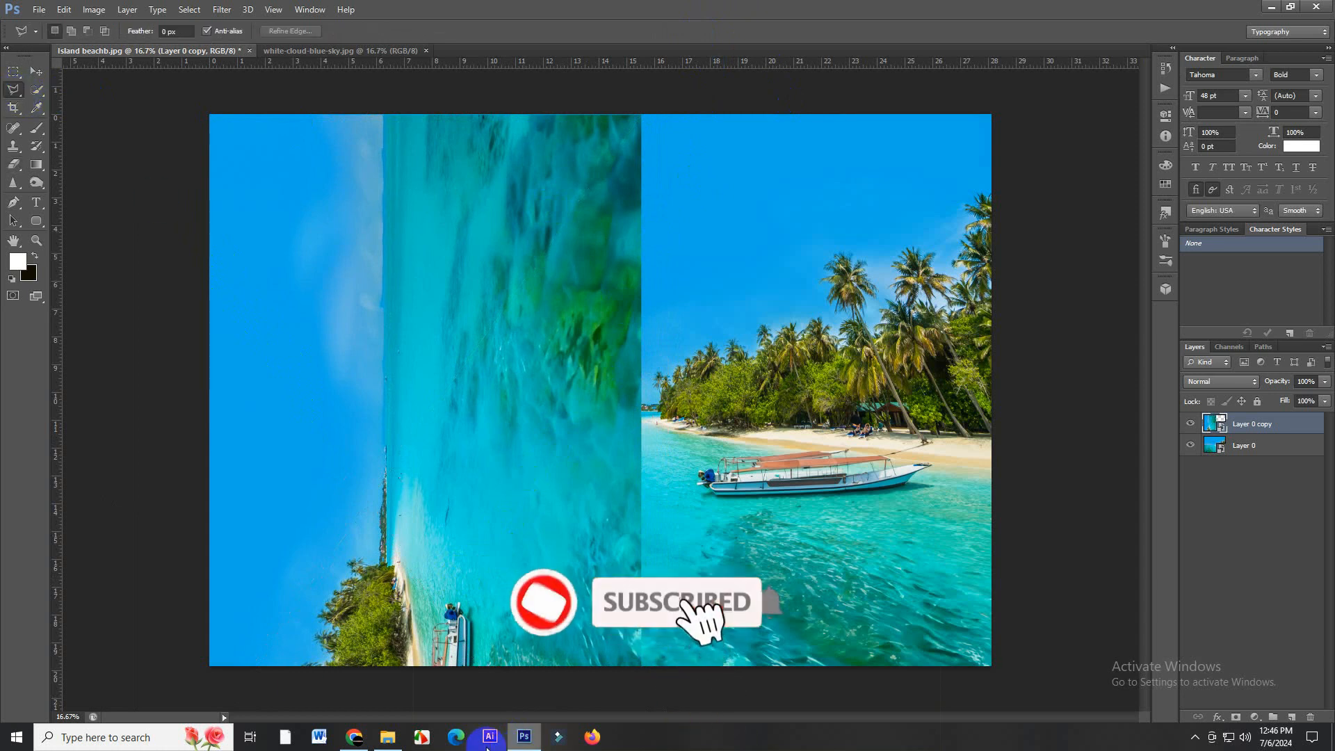
left_click(194, 677)
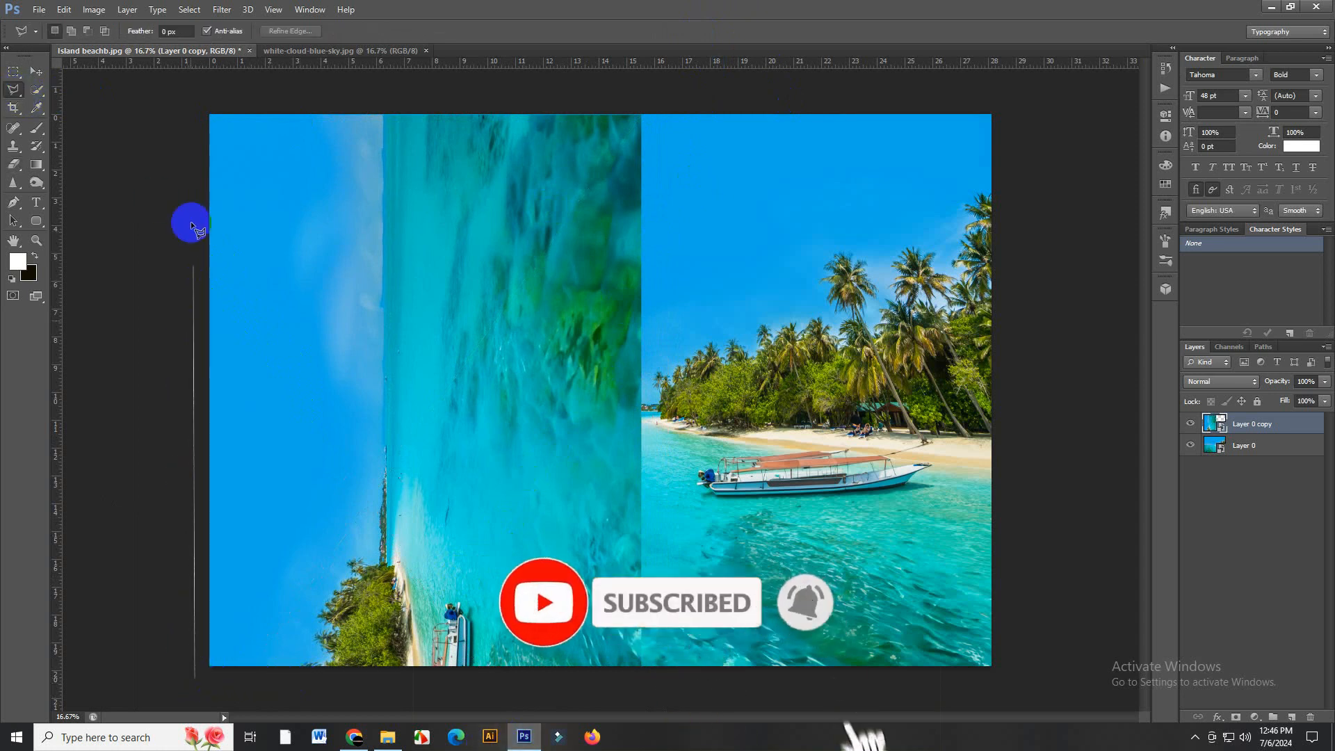
left_click(210, 115)
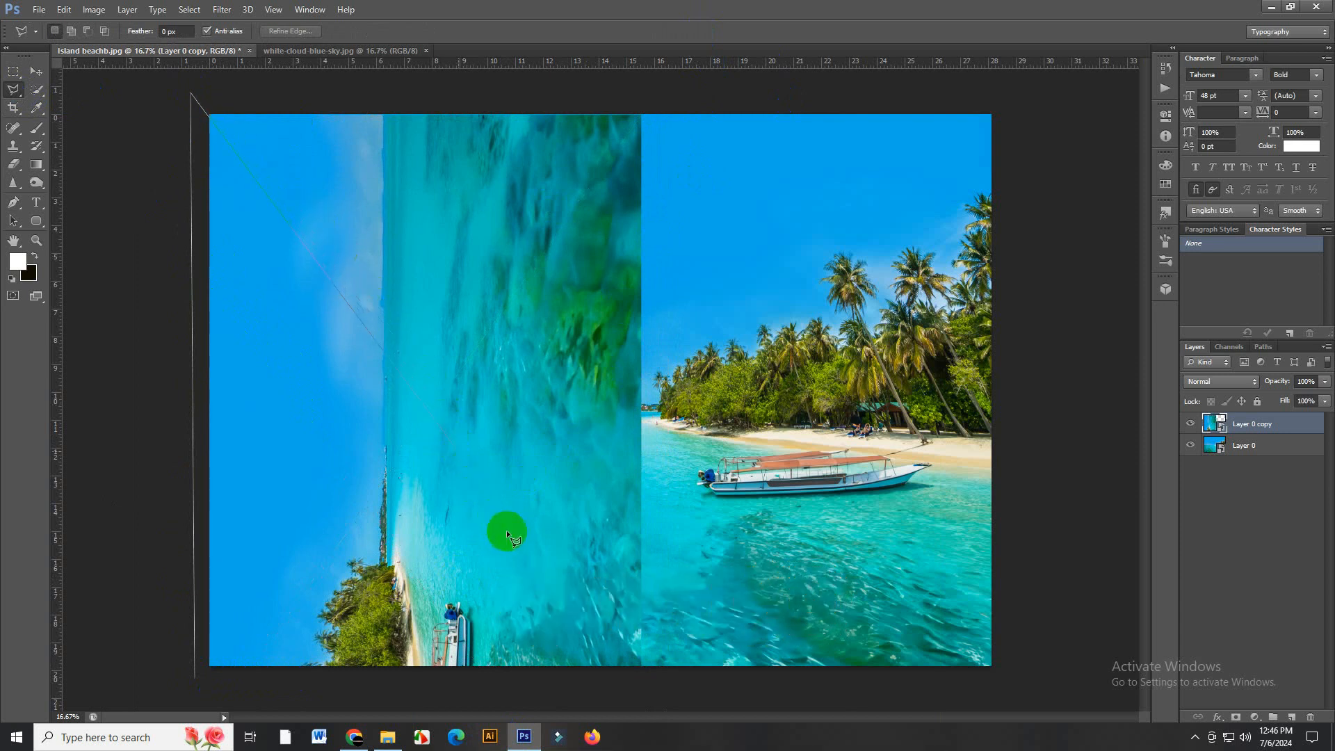
left_click(650, 678)
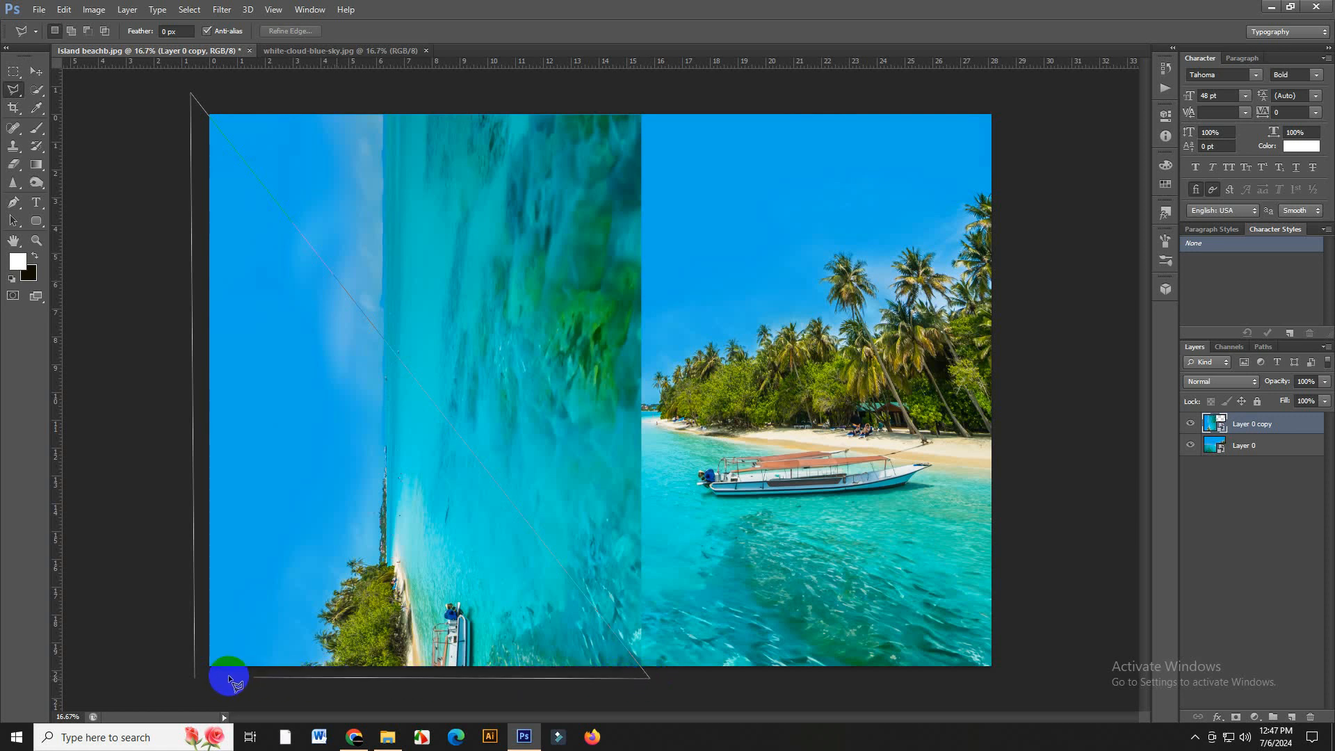
key("ctrl+Return")
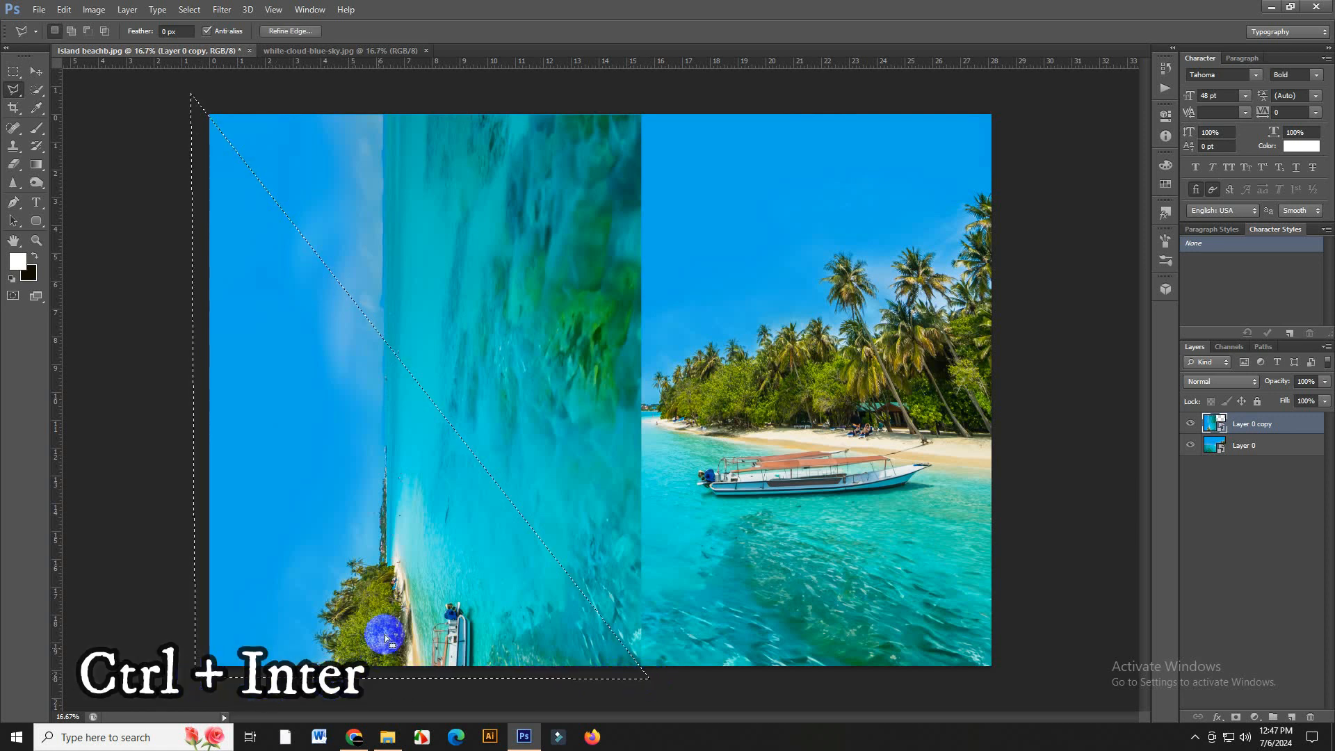
left_click(1235, 718)
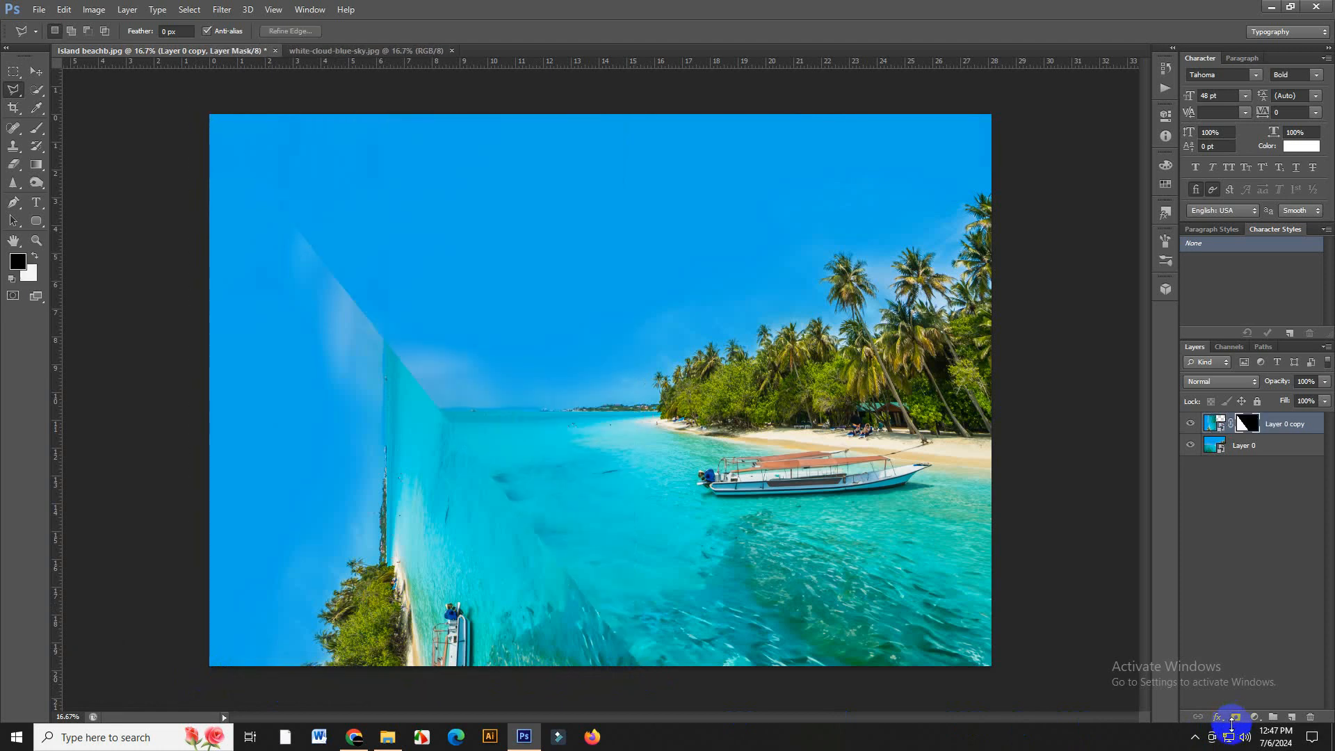
Open the masked copy's smart object contents and duplicate the Background layer there
double_click(1212, 428)
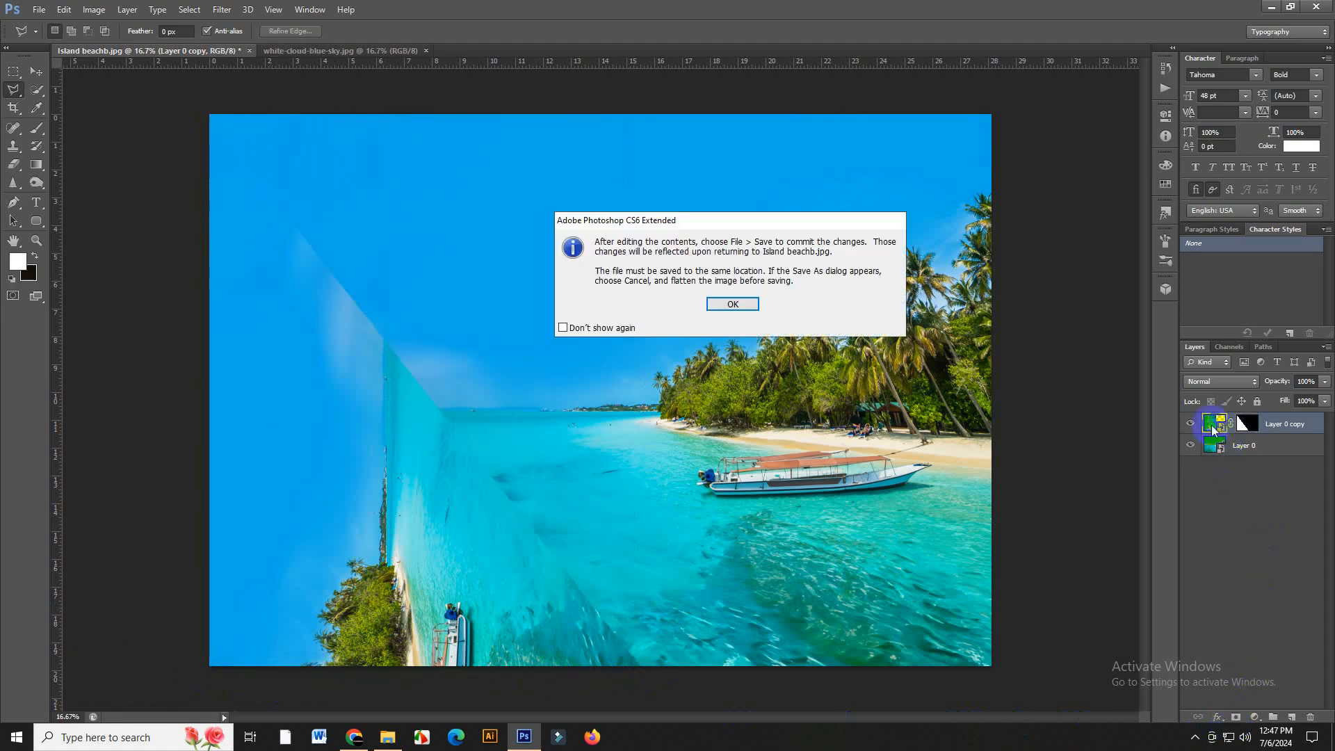
left_click(736, 306)
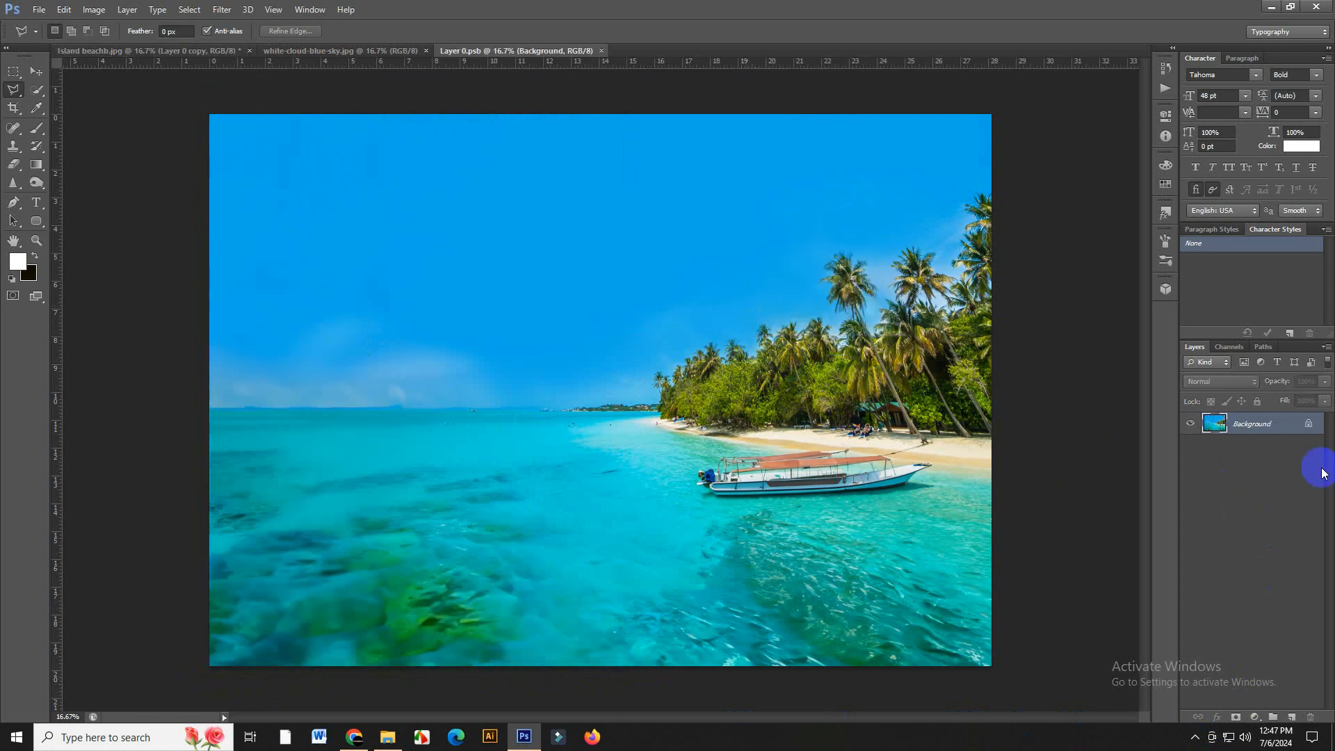
right_click(1245, 424)
left_click(1210, 455)
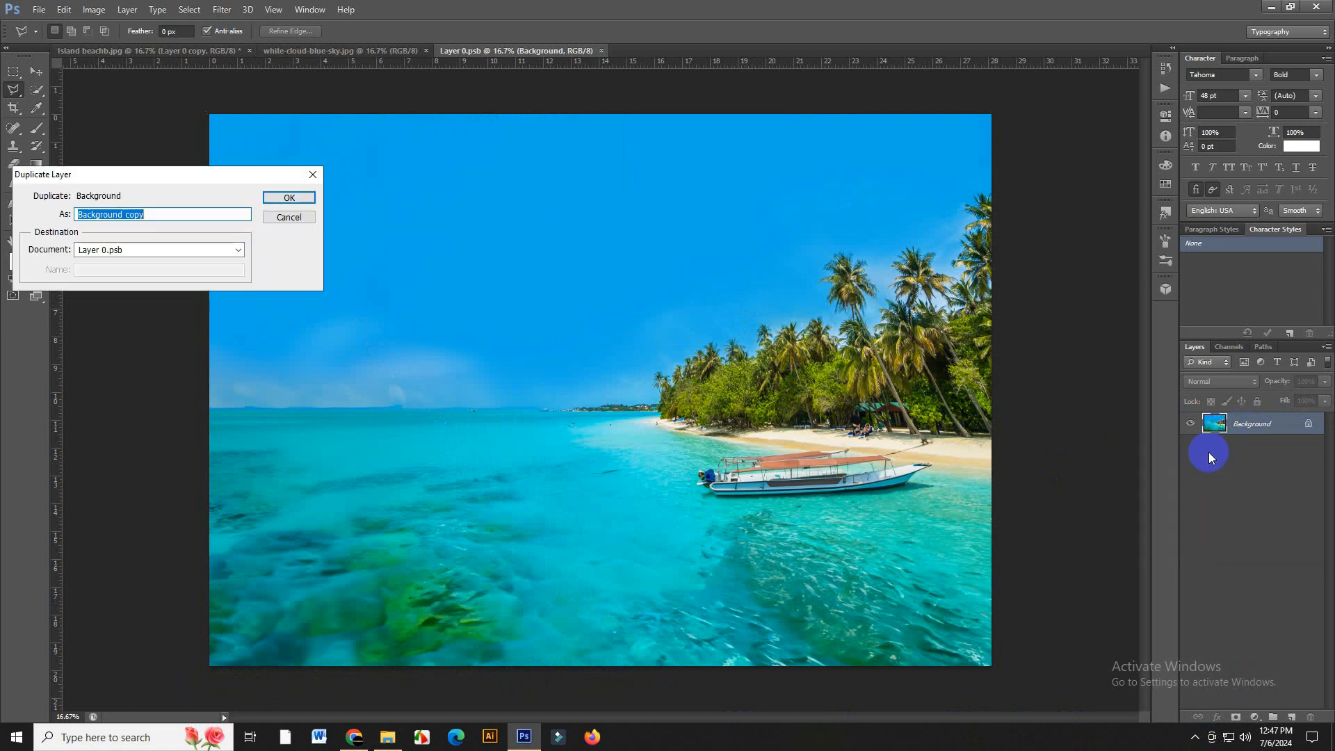
left_click(286, 197)
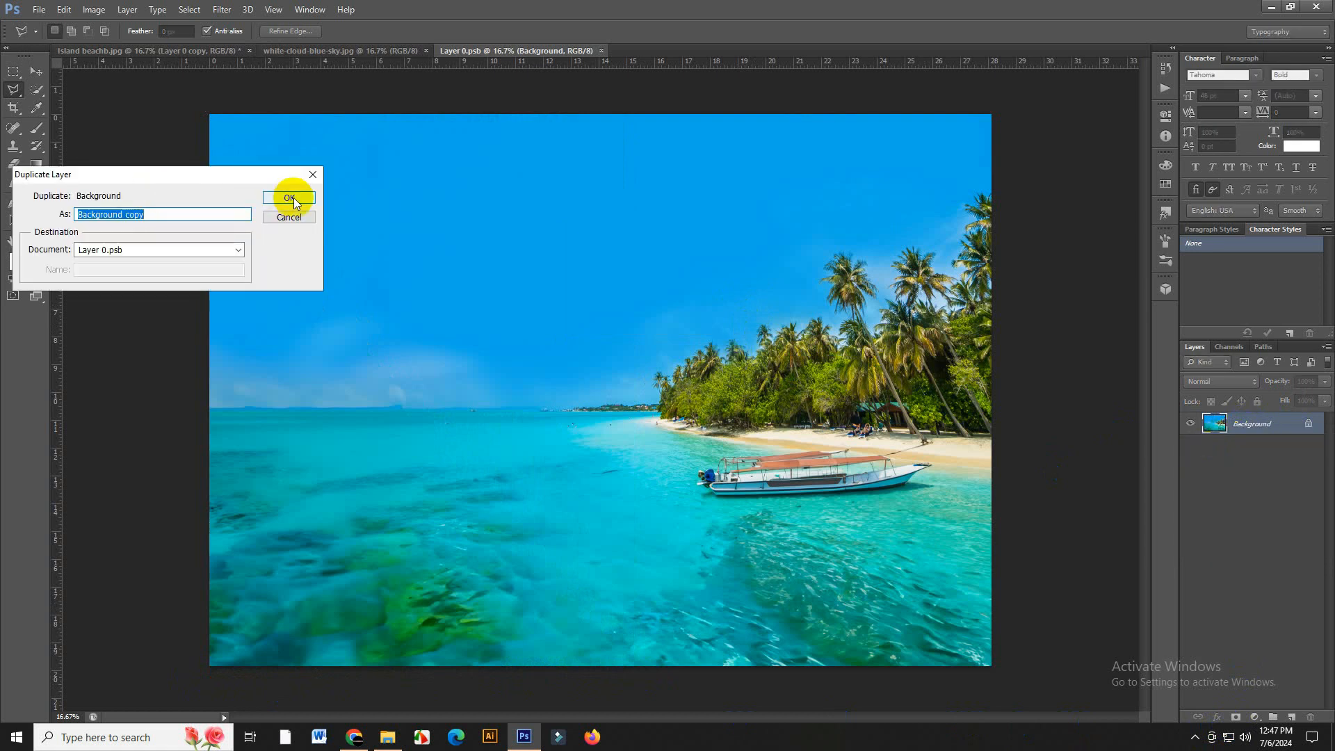
Select the boat area with the rectangular marquee and use Fill to replace the boat with matching water
left_click(13, 72)
left_click(67, 69)
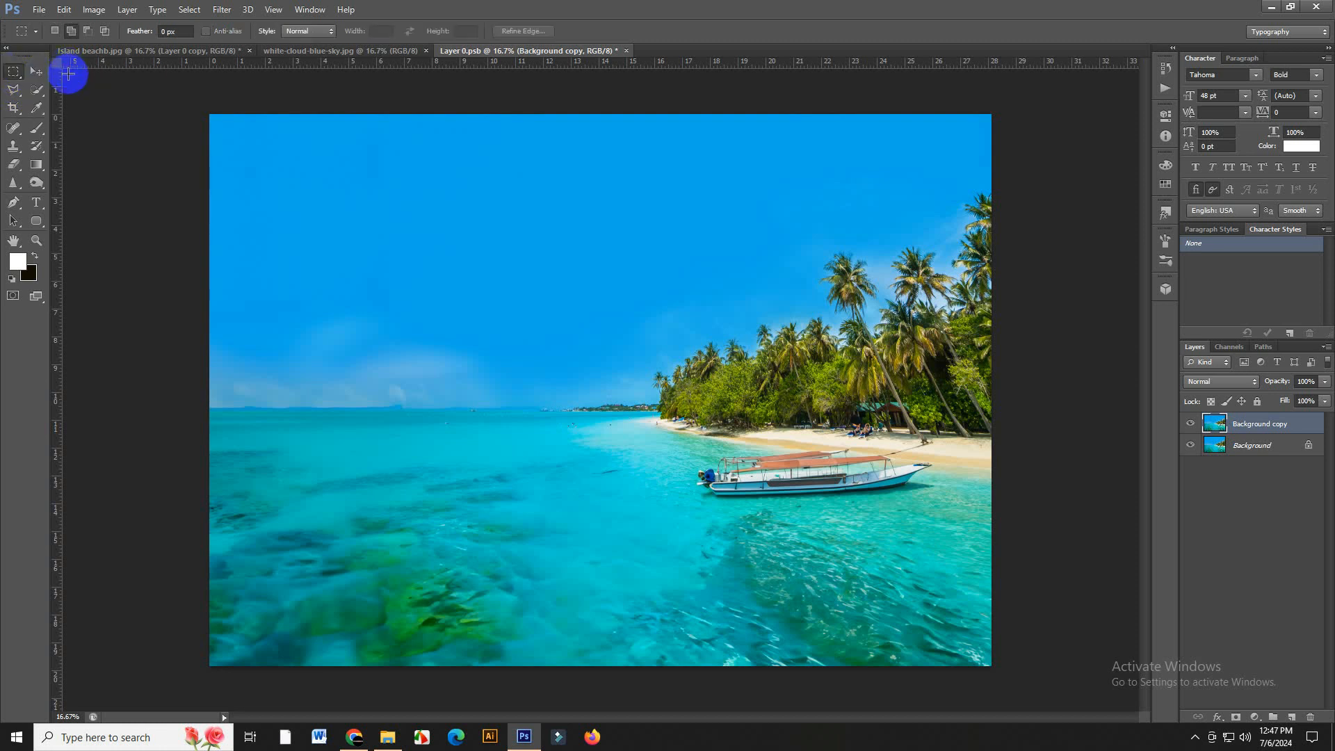
left_click_drag(670, 447, 939, 507)
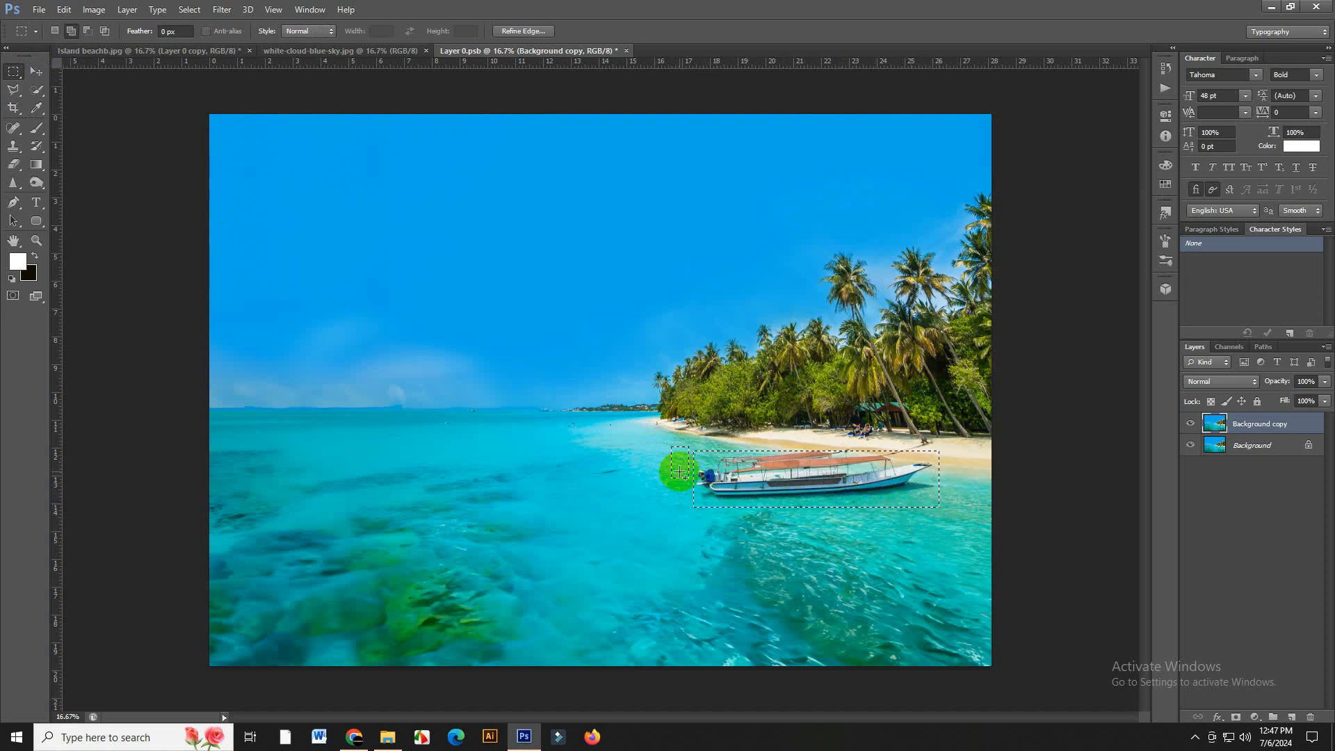
right_click(728, 472)
left_click(764, 378)
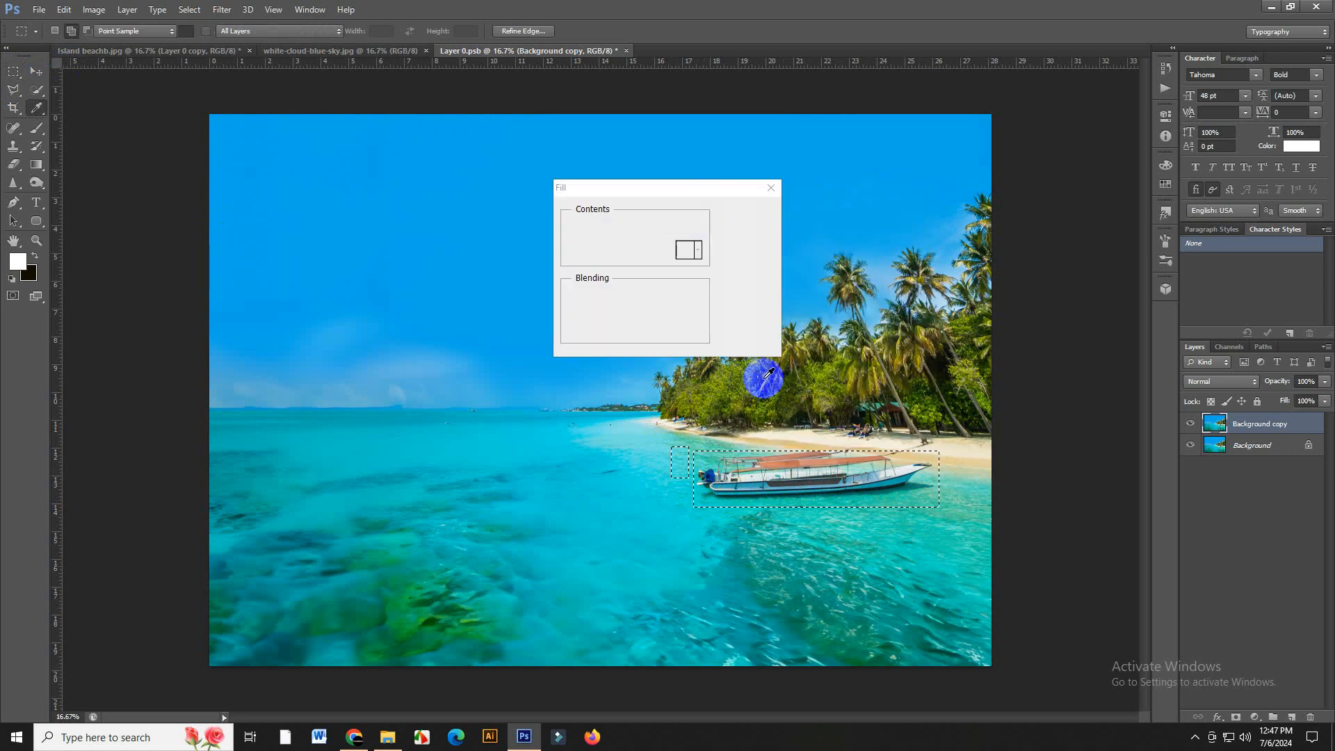
left_click(742, 214)
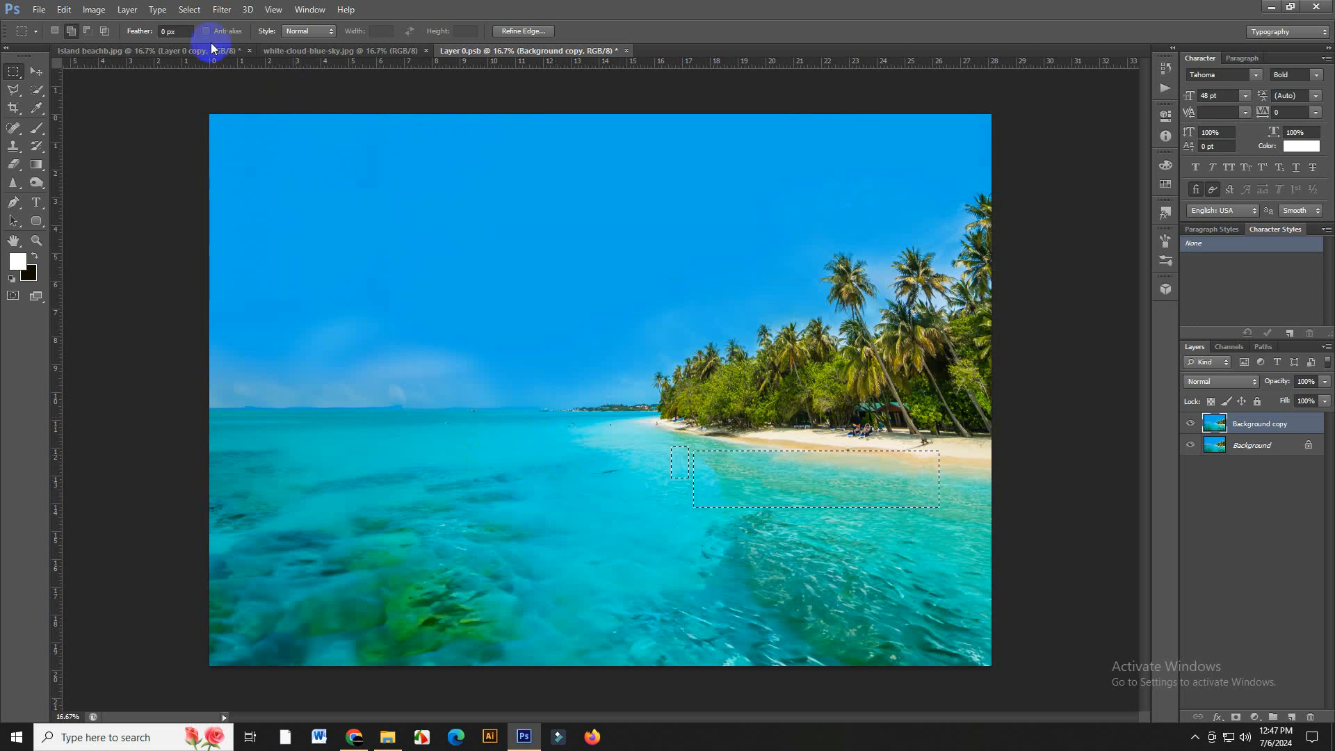
Clear the selection, then save and close Layer 0.psb to update the smart object
left_click(185, 11)
left_click(210, 38)
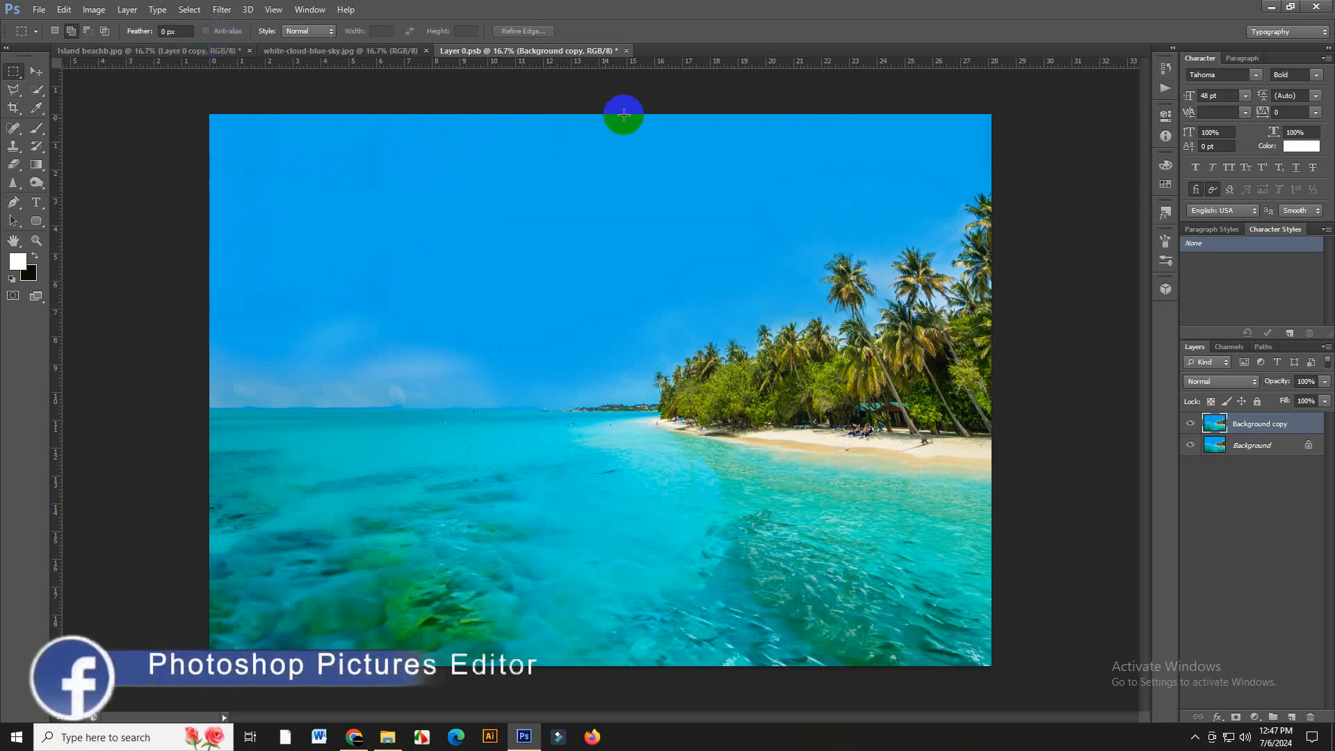
left_click(626, 51)
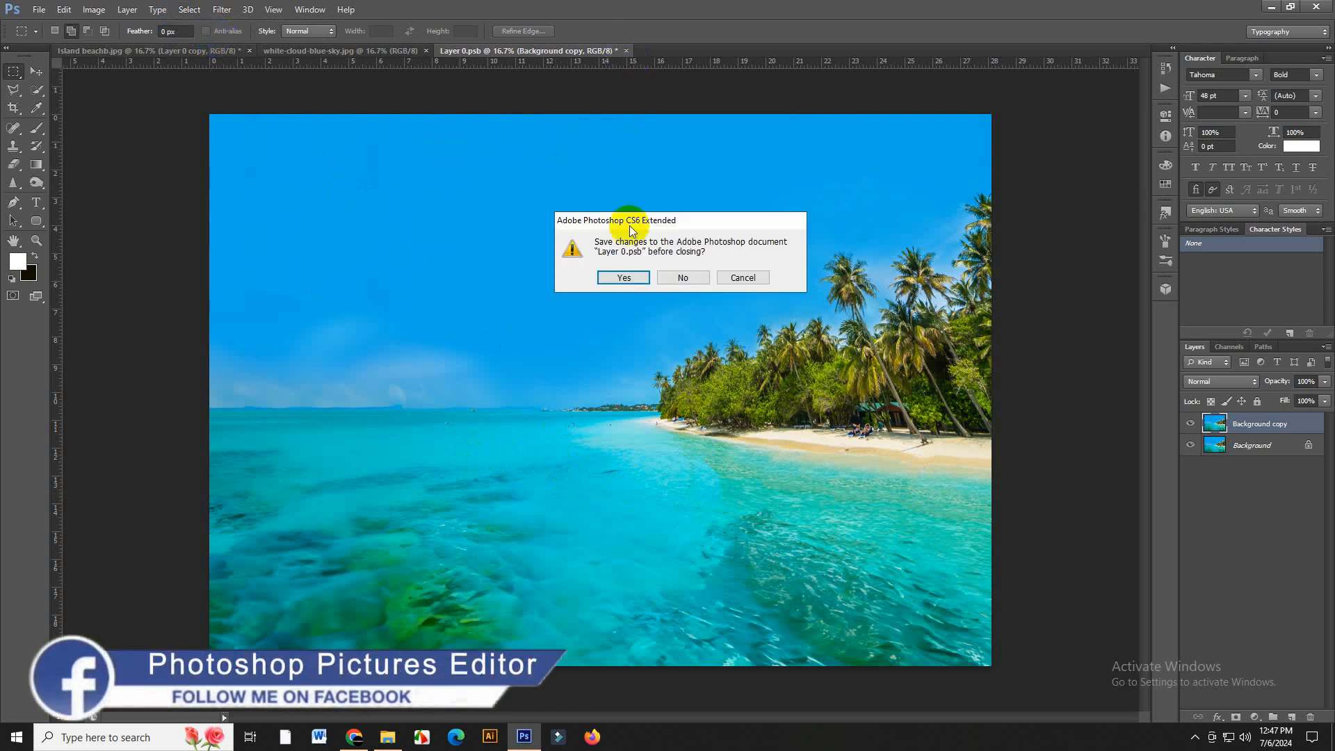
left_click(623, 278)
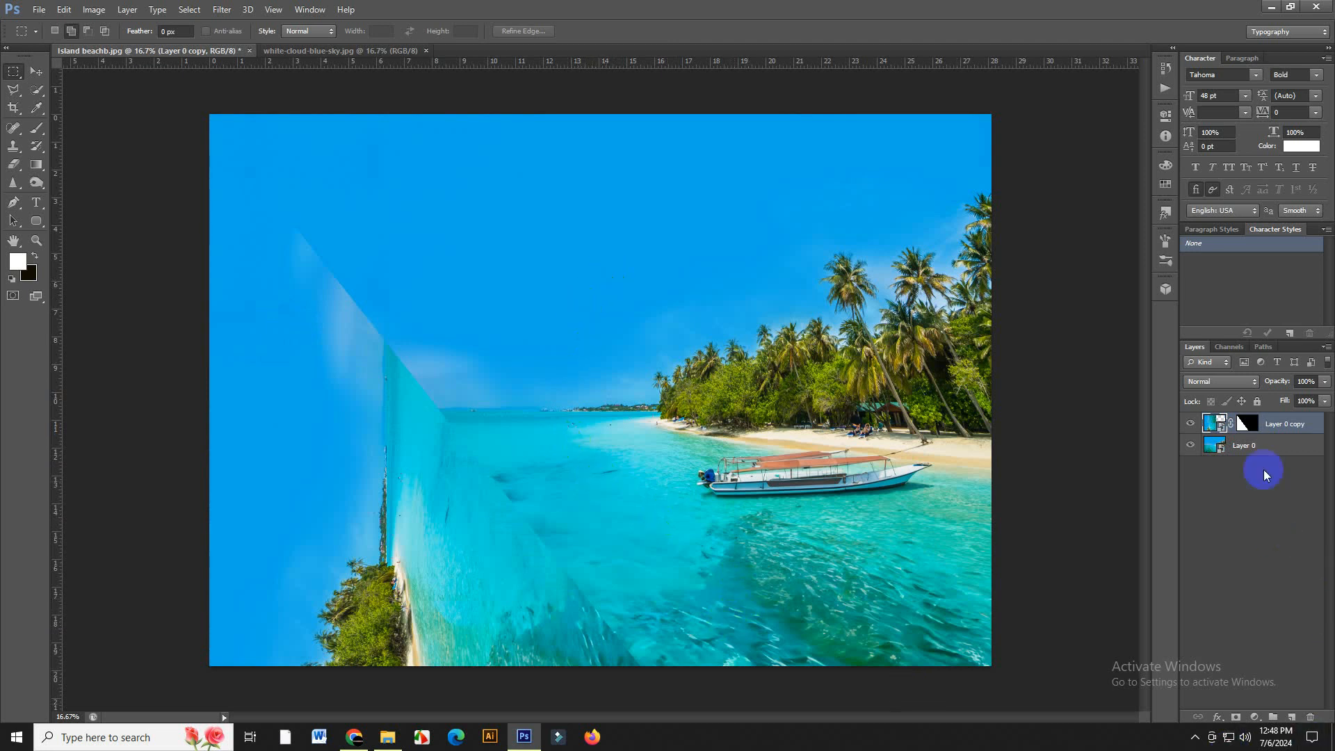
Convert the masked Layer 0 copy to a smart object and rasterize it into a plain pixel layer
right_click(1248, 426)
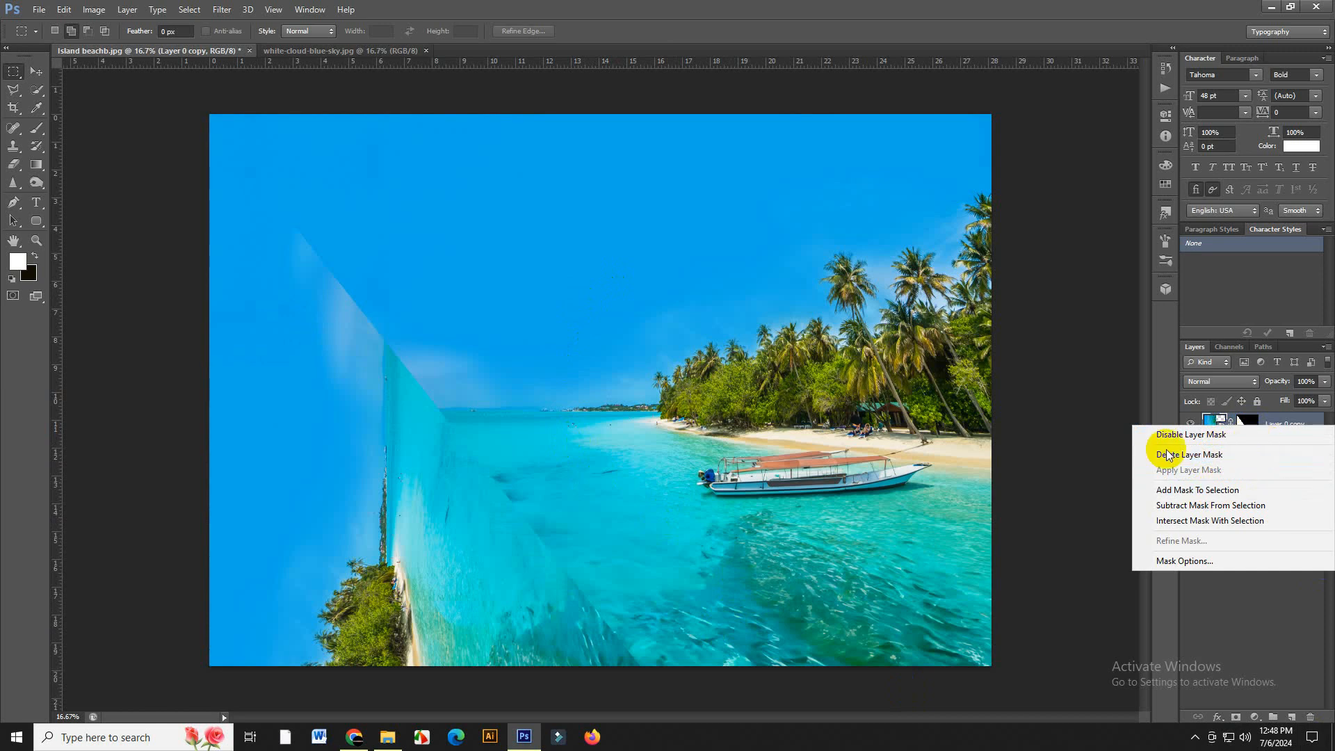
left_click(1123, 423)
right_click(1295, 432)
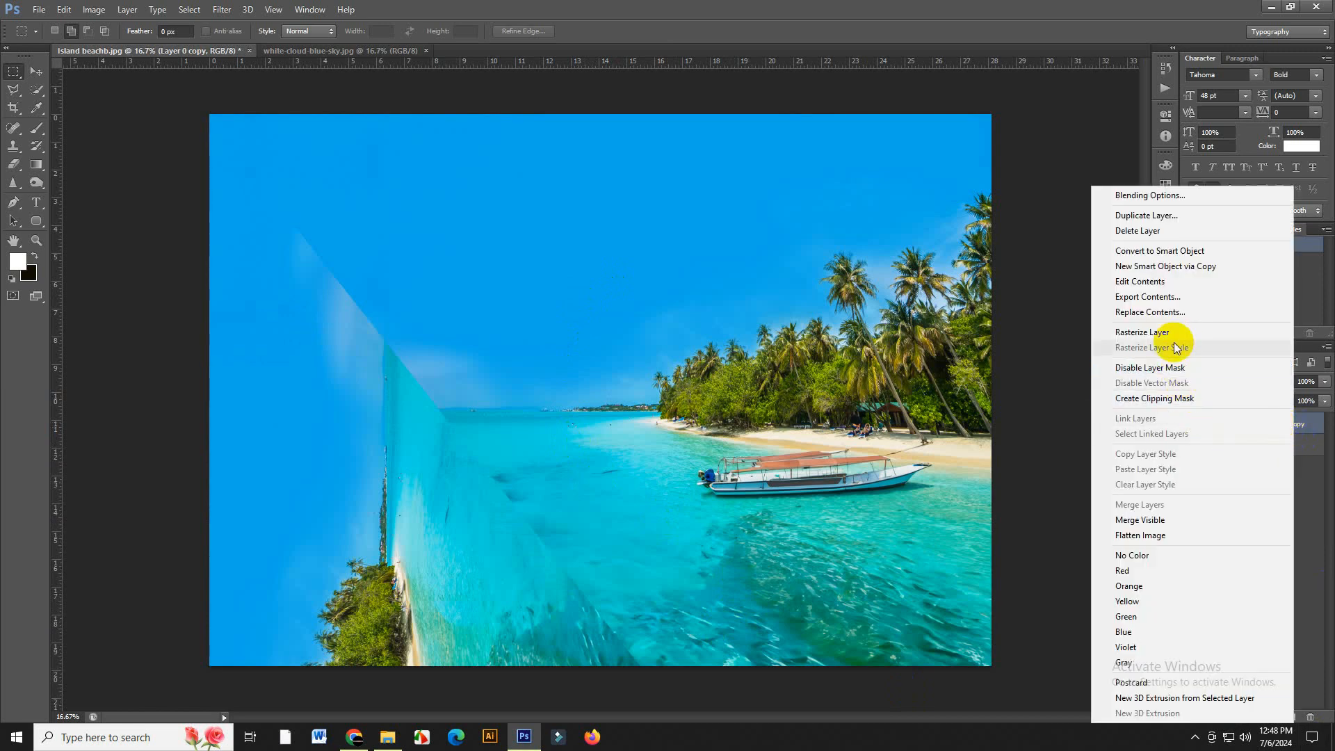
left_click(1178, 252)
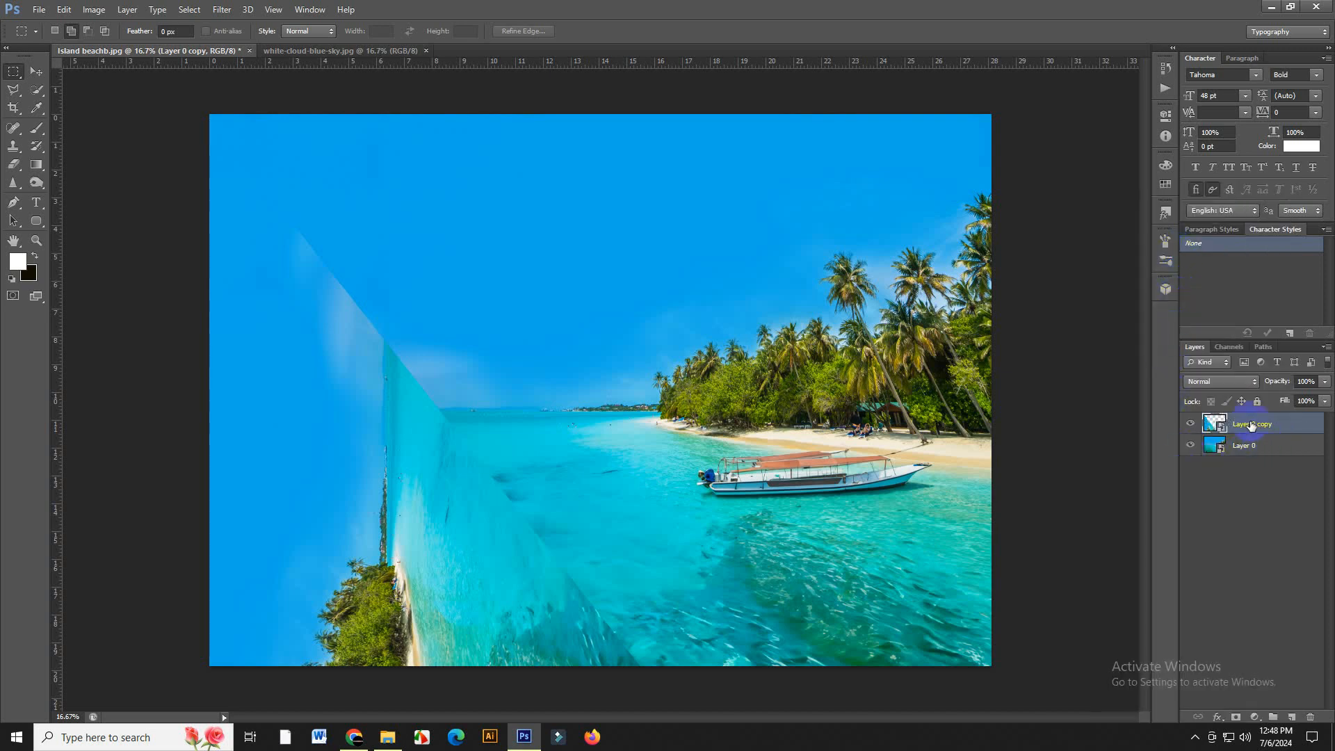
right_click(1249, 426)
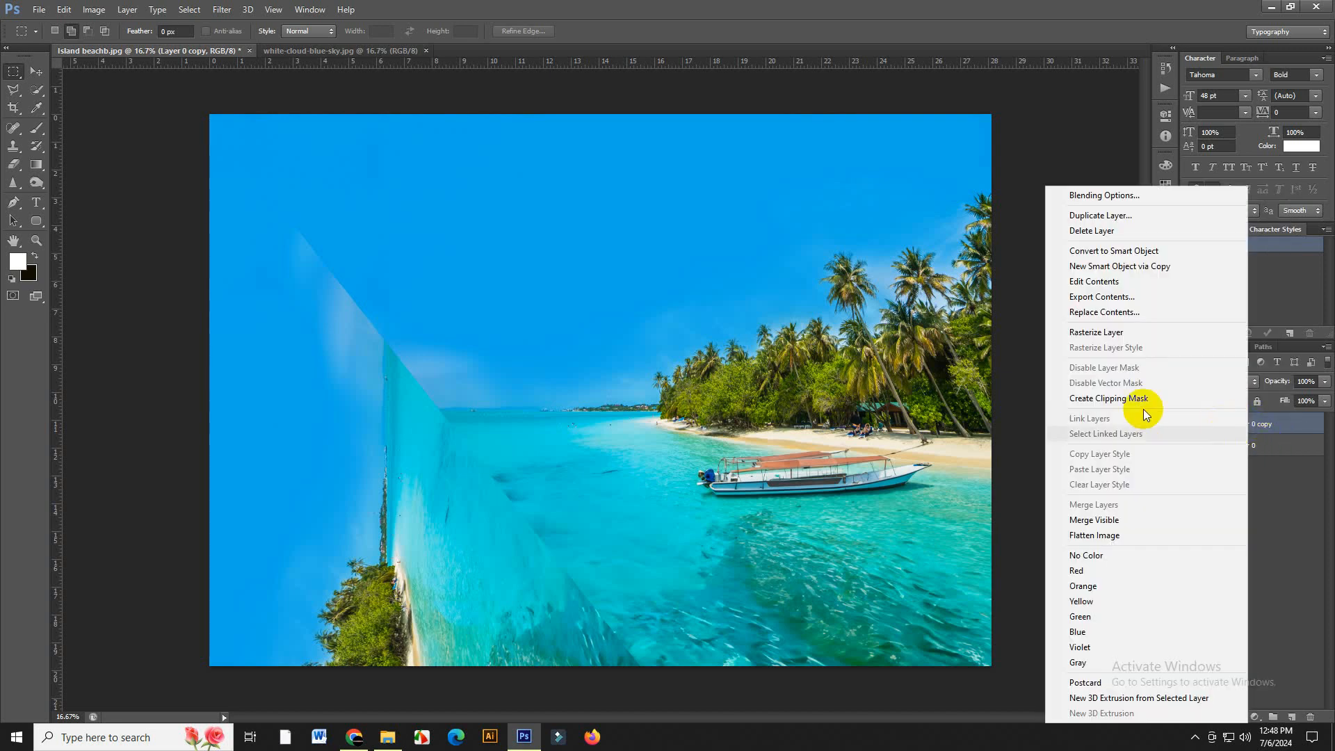
left_click(1126, 335)
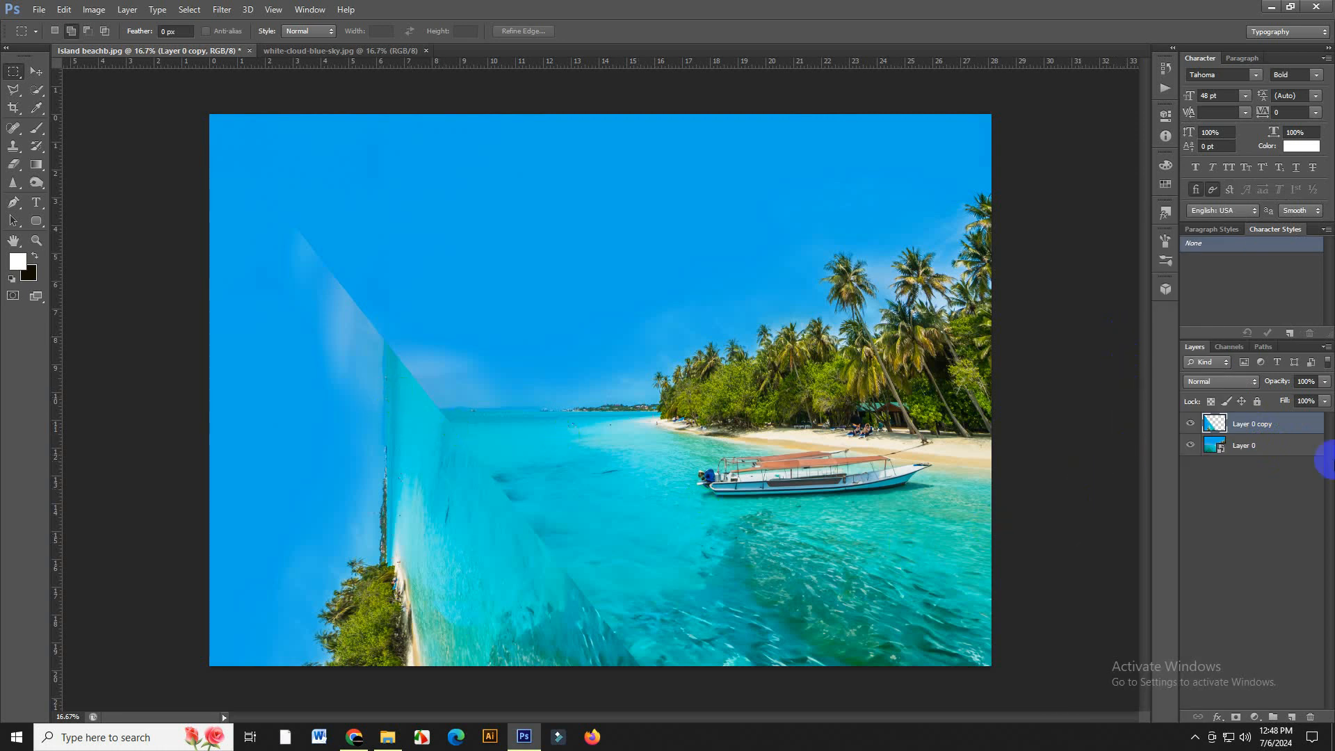
Set the opacity of Layer 0 copy to 60%
left_click(1325, 384)
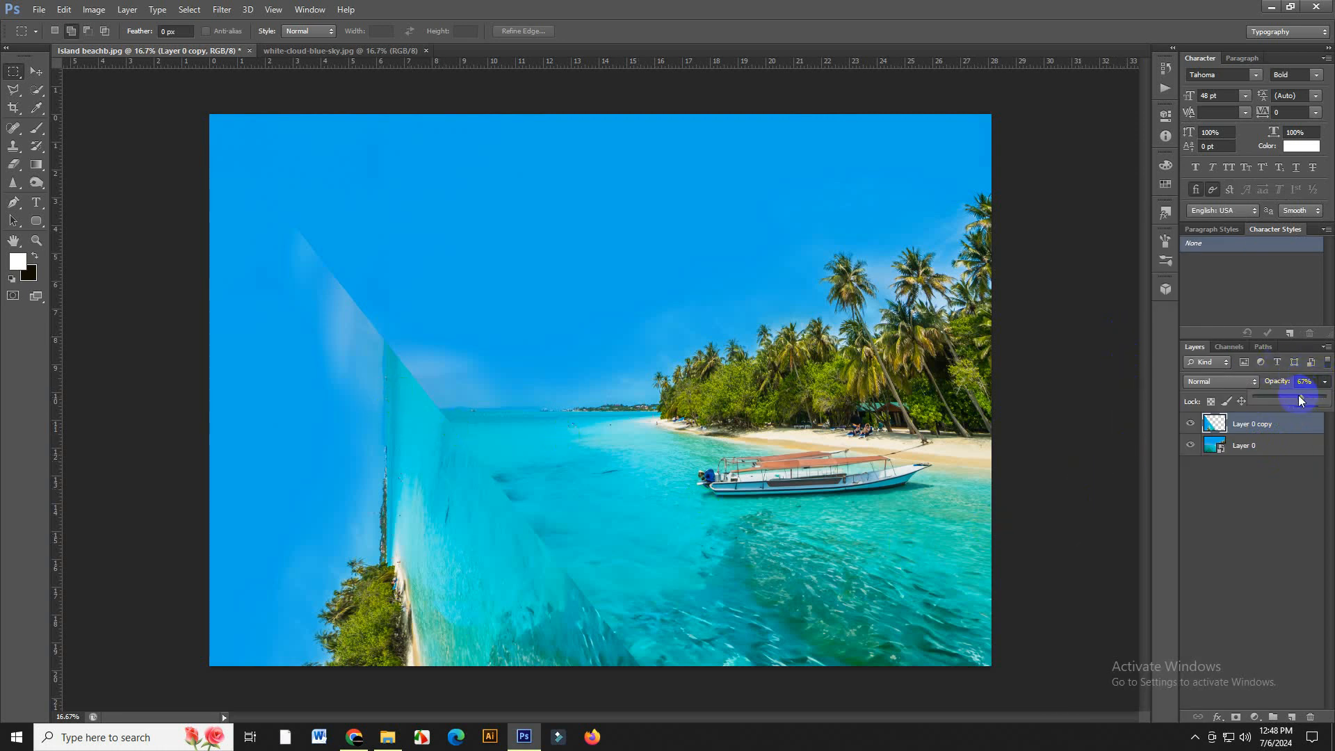
left_click_drag(1302, 399, 1294, 397)
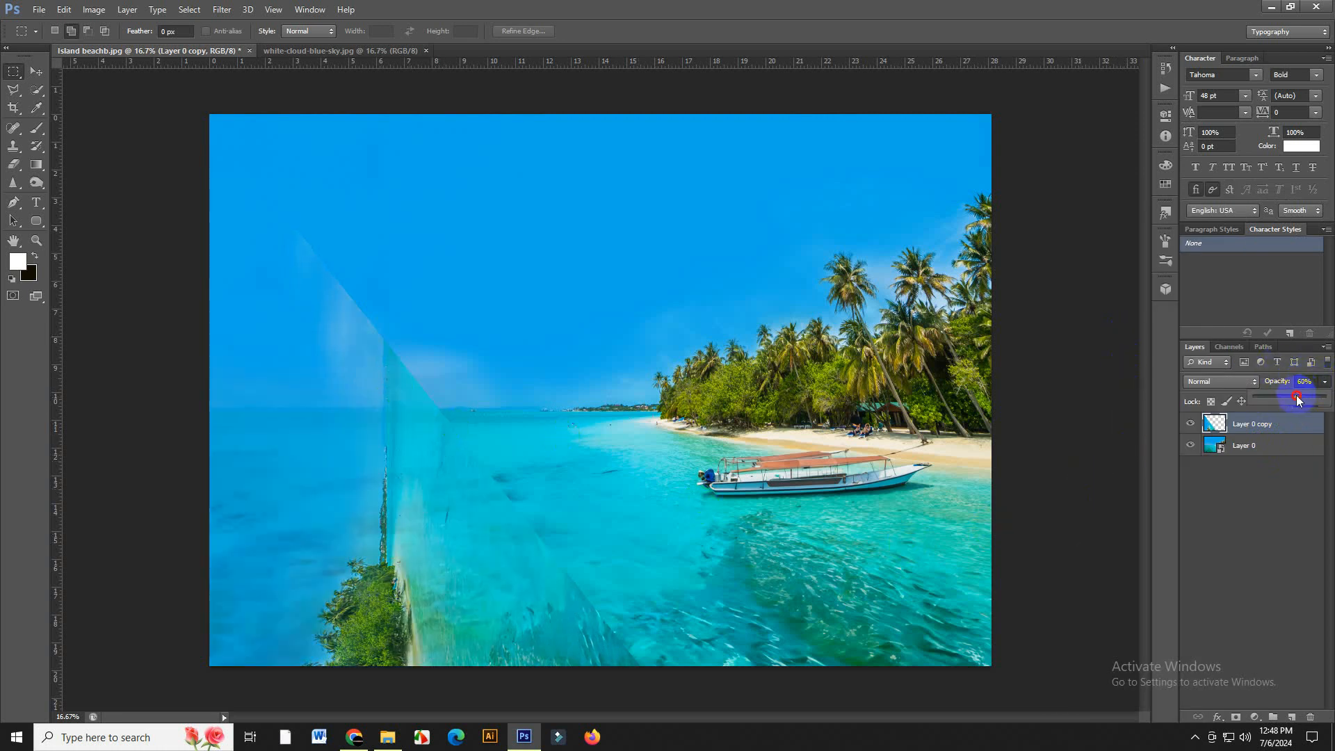
Outline the overlap area above the horizon with the Pen tool, convert the path to a selection and delete it from Layer 0 copy
left_click(14, 208)
left_click(59, 202)
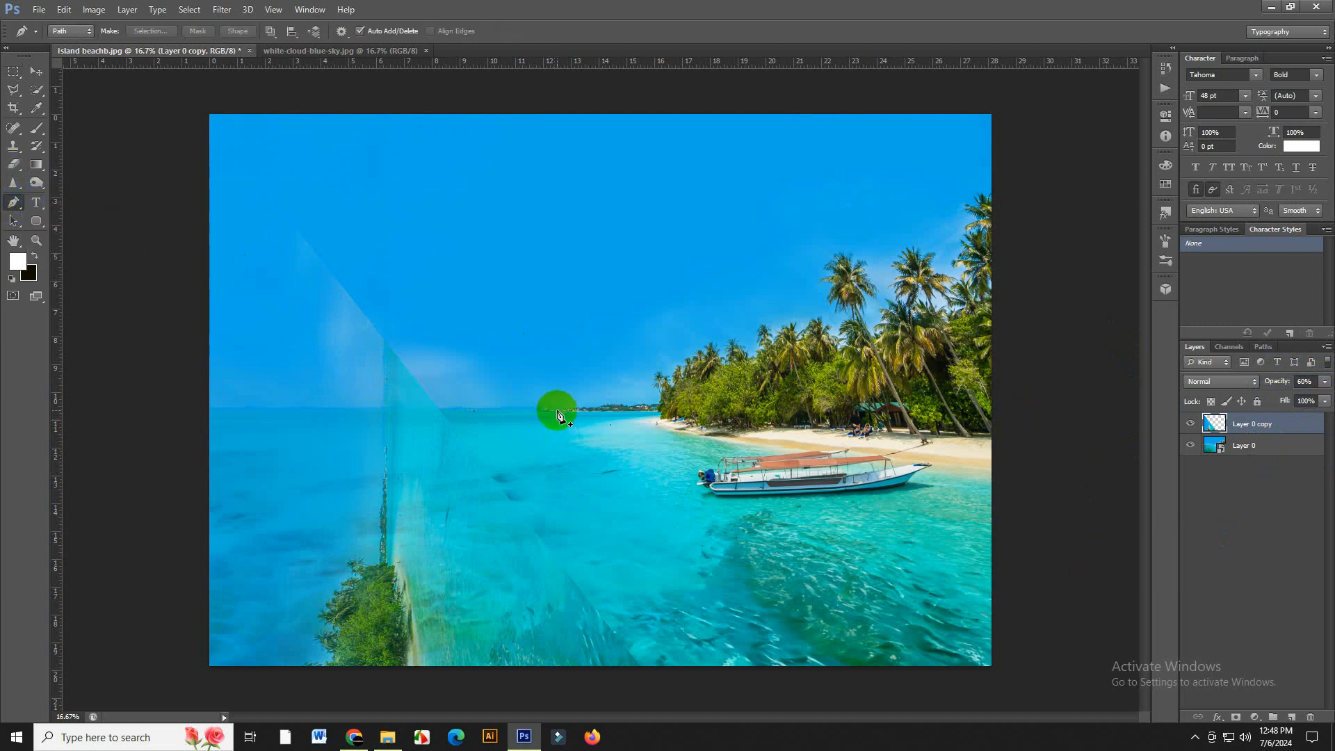
left_click(436, 407)
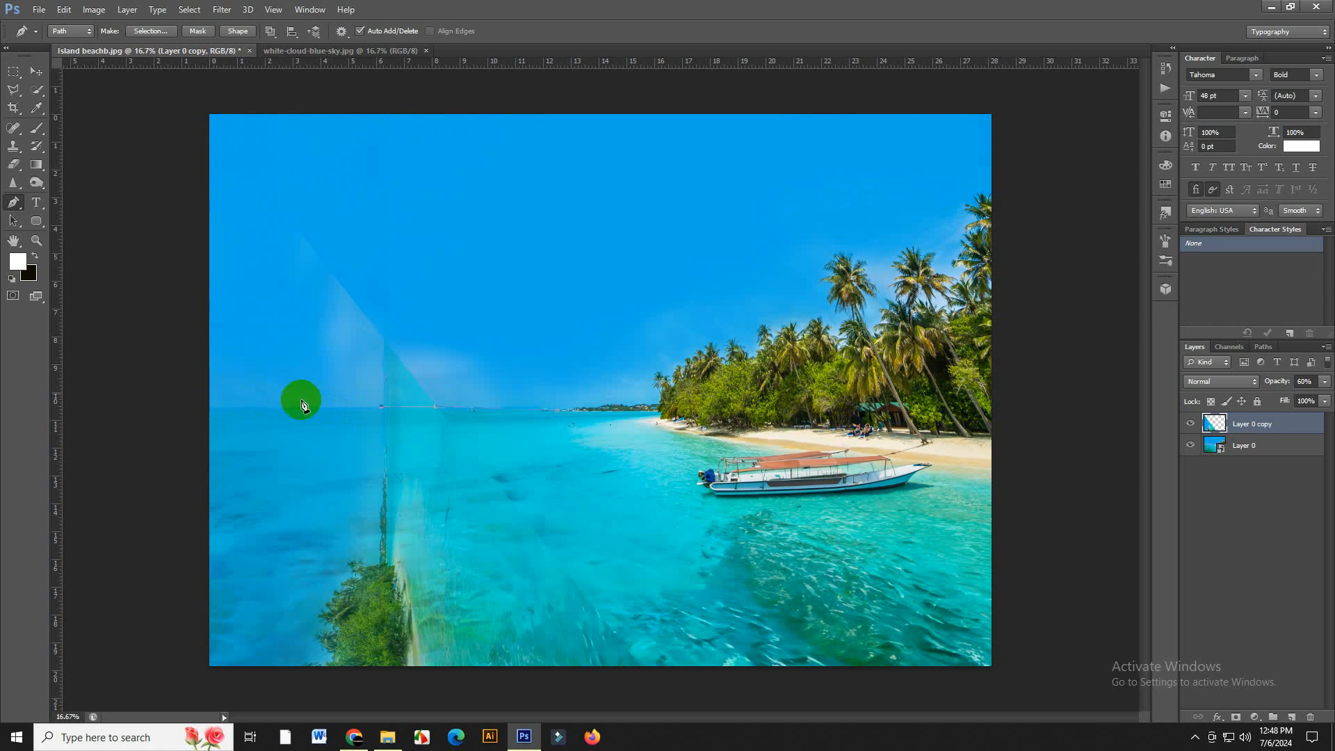
left_click(256, 398)
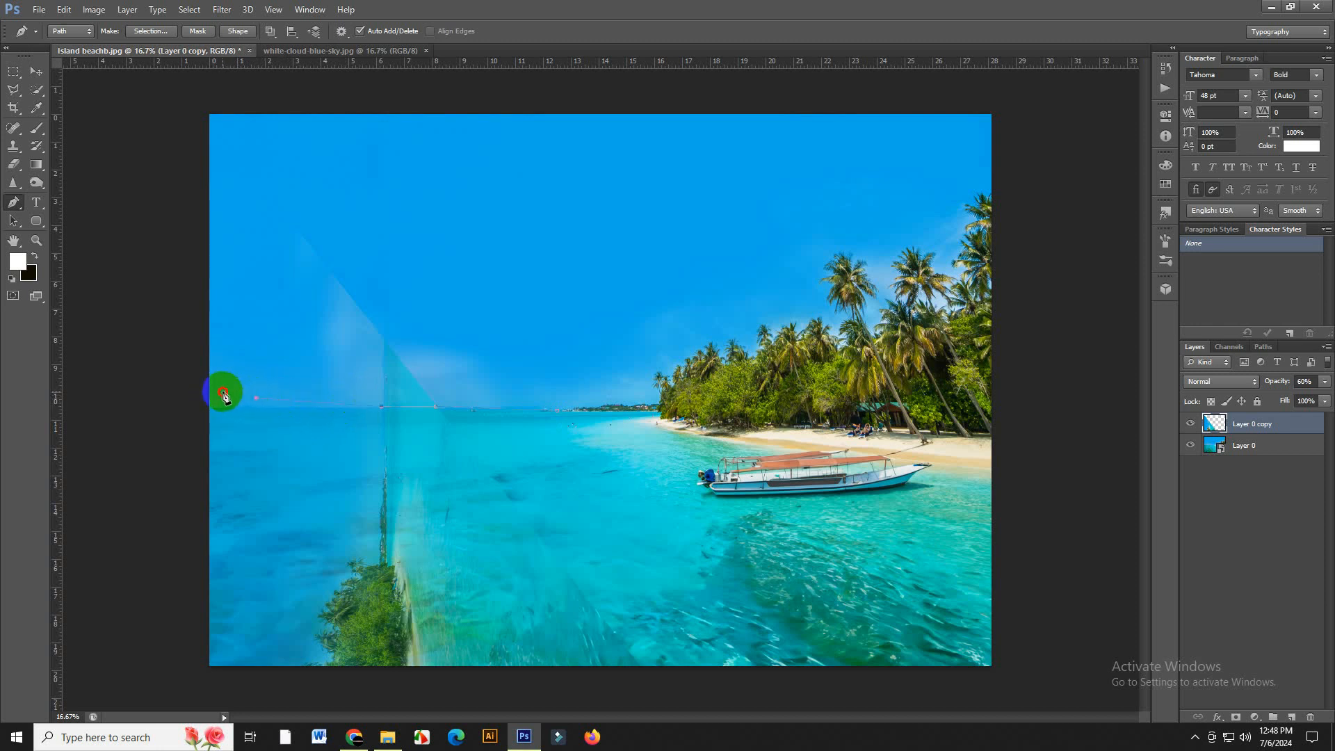
left_click(223, 393)
left_click(212, 390)
left_click_drag(185, 367, 179, 350)
left_click_drag(160, 281, 167, 220)
left_click(170, 144)
left_click_drag(180, 91, 200, 84)
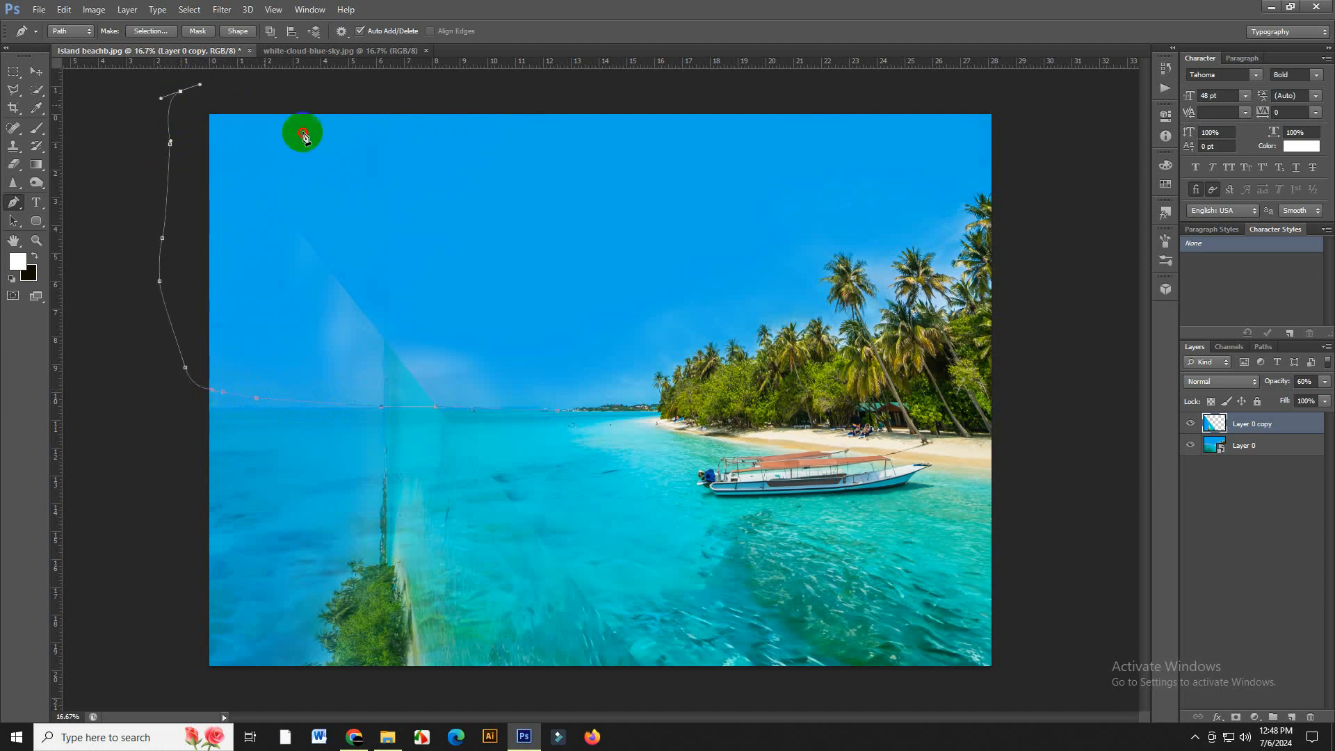
left_click(303, 132)
left_click_drag(557, 313, 586, 349)
left_click(595, 403)
left_click(557, 411)
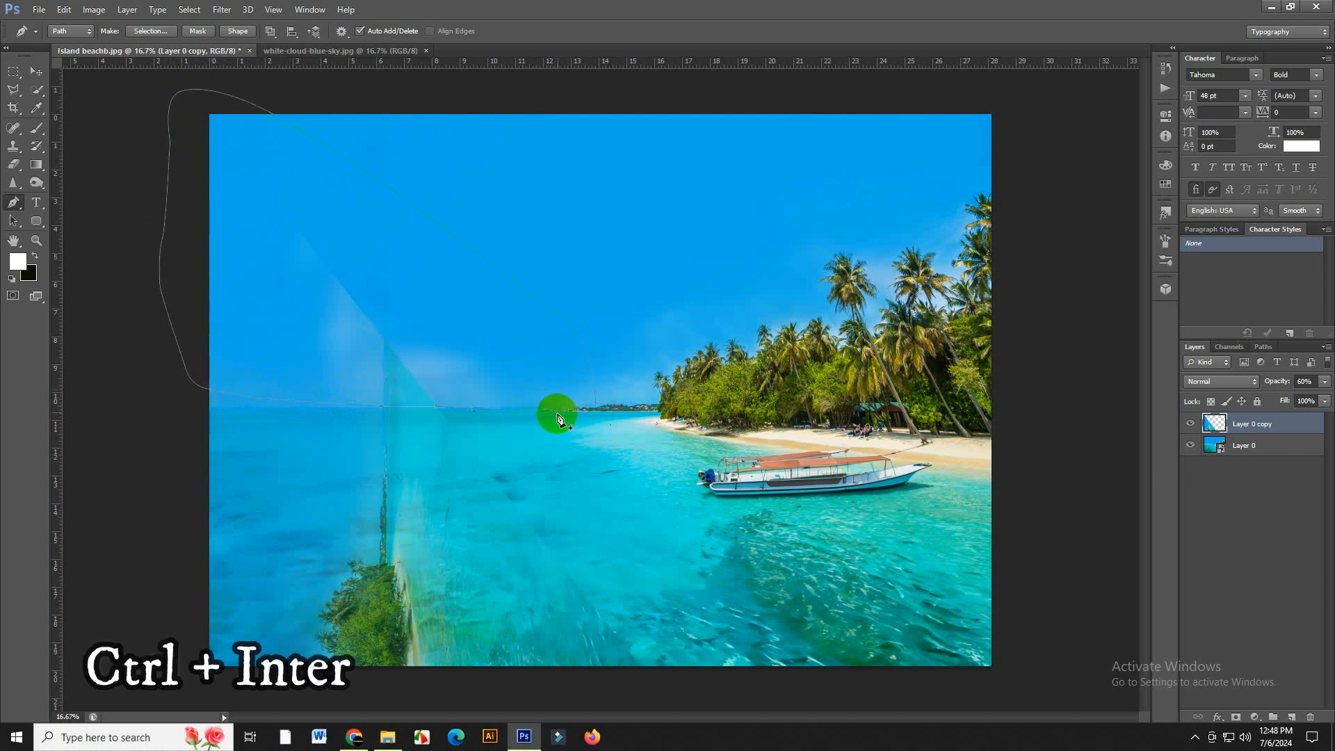
key("ctrl+Return")
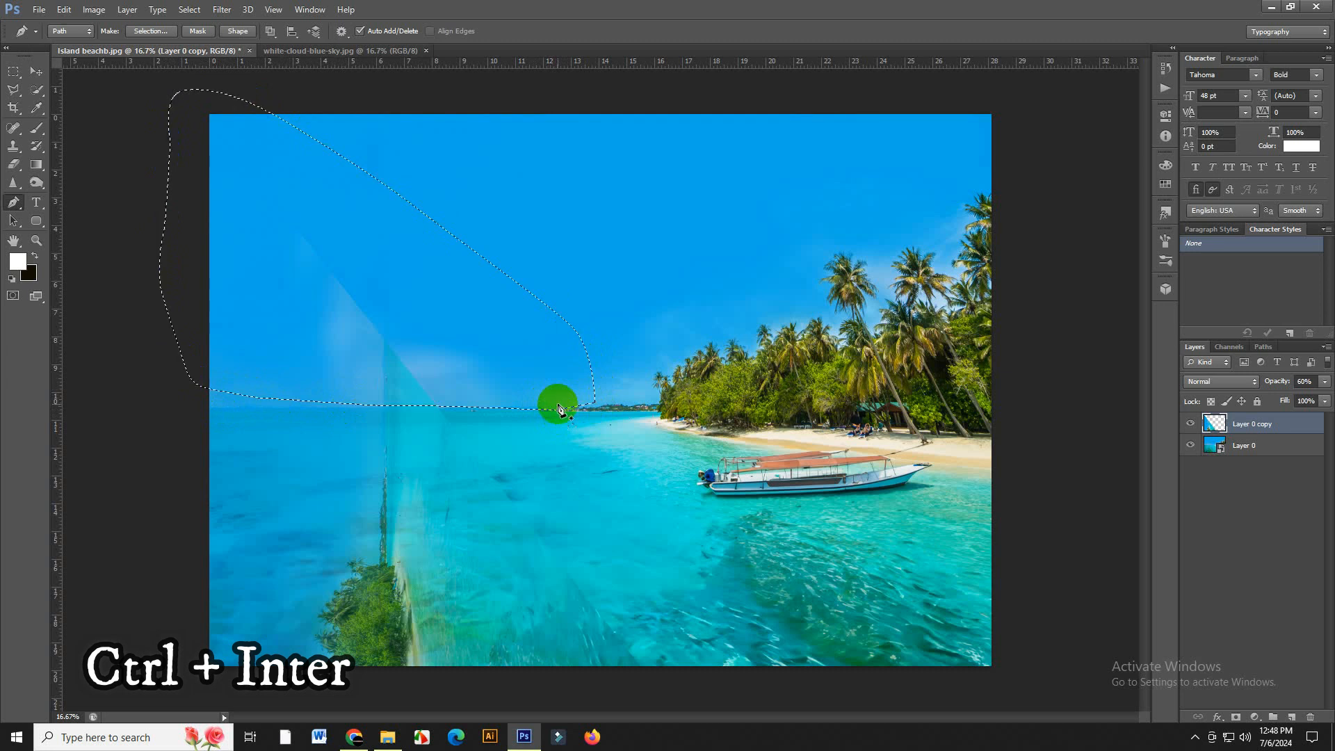
key("Delete")
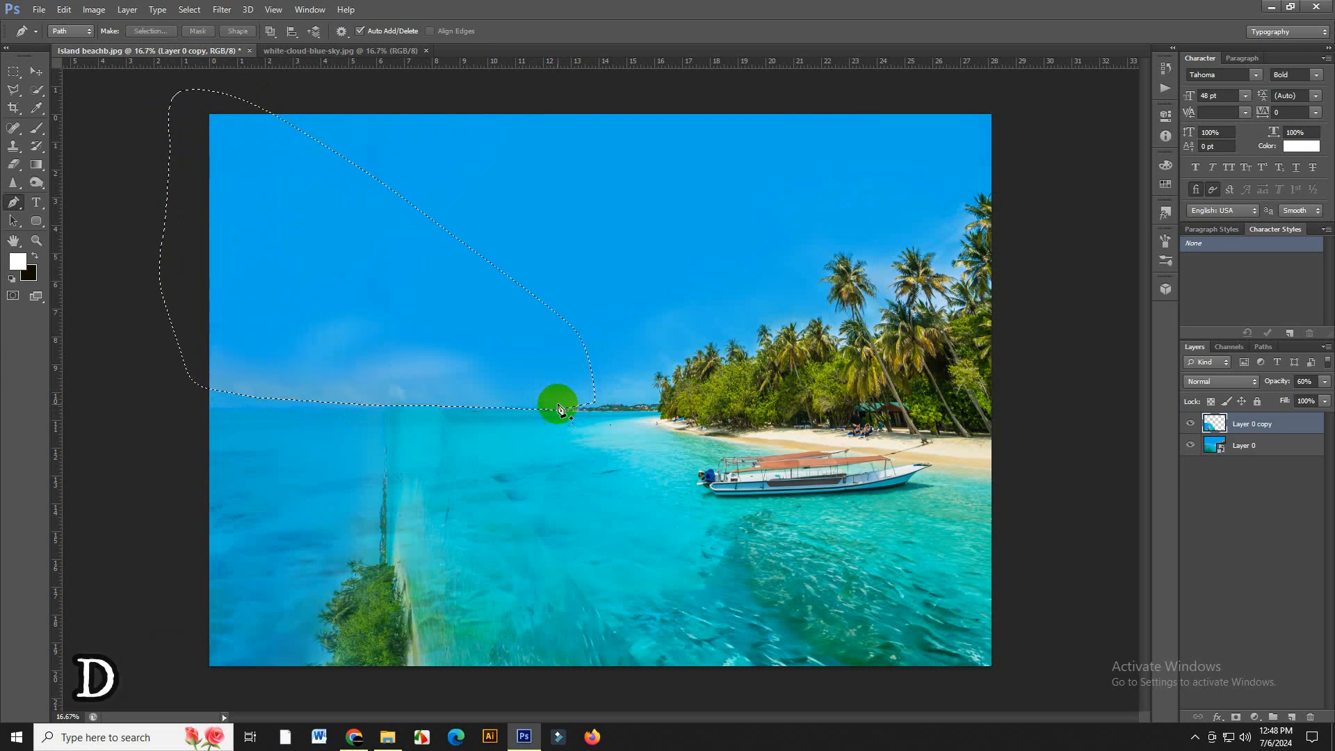
Clear the selection and set the opacity of Layer 0 copy to 100%
left_click(190, 10)
left_click(222, 36)
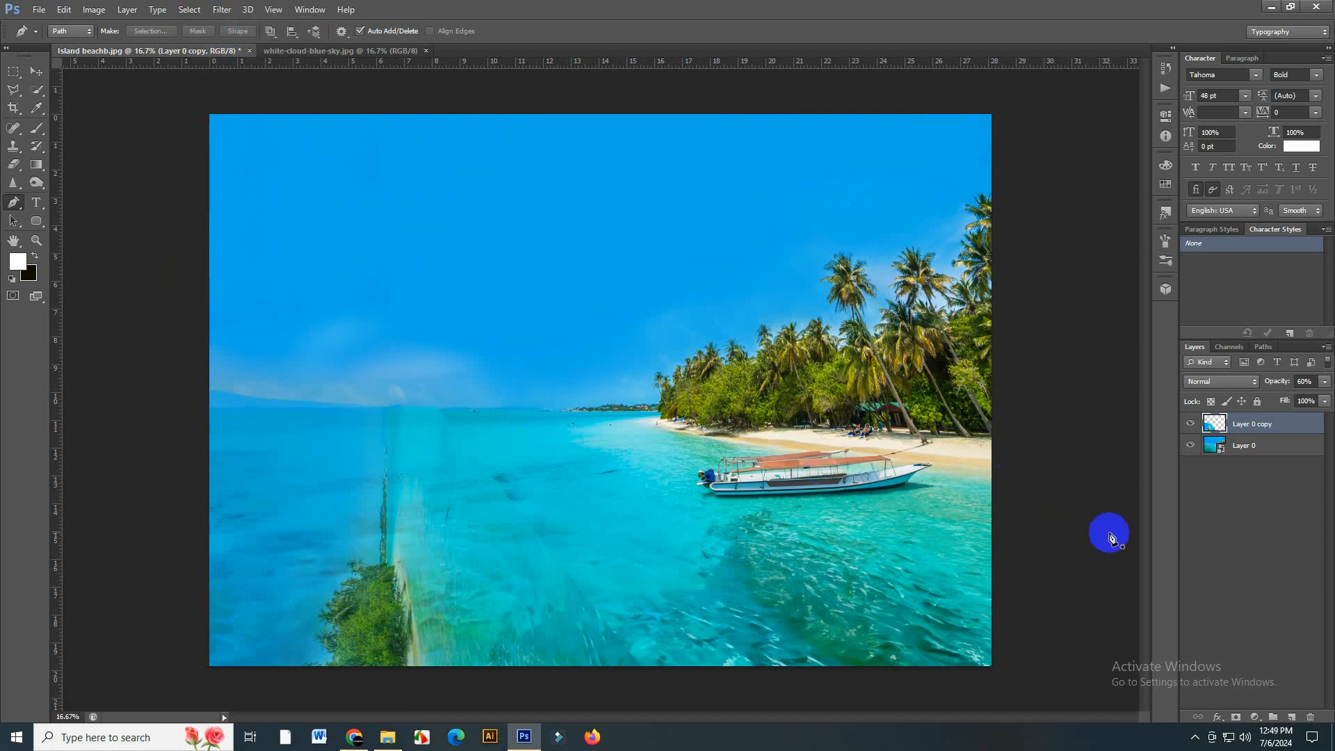
left_click(1325, 383)
left_click_drag(1324, 398, 1332, 401)
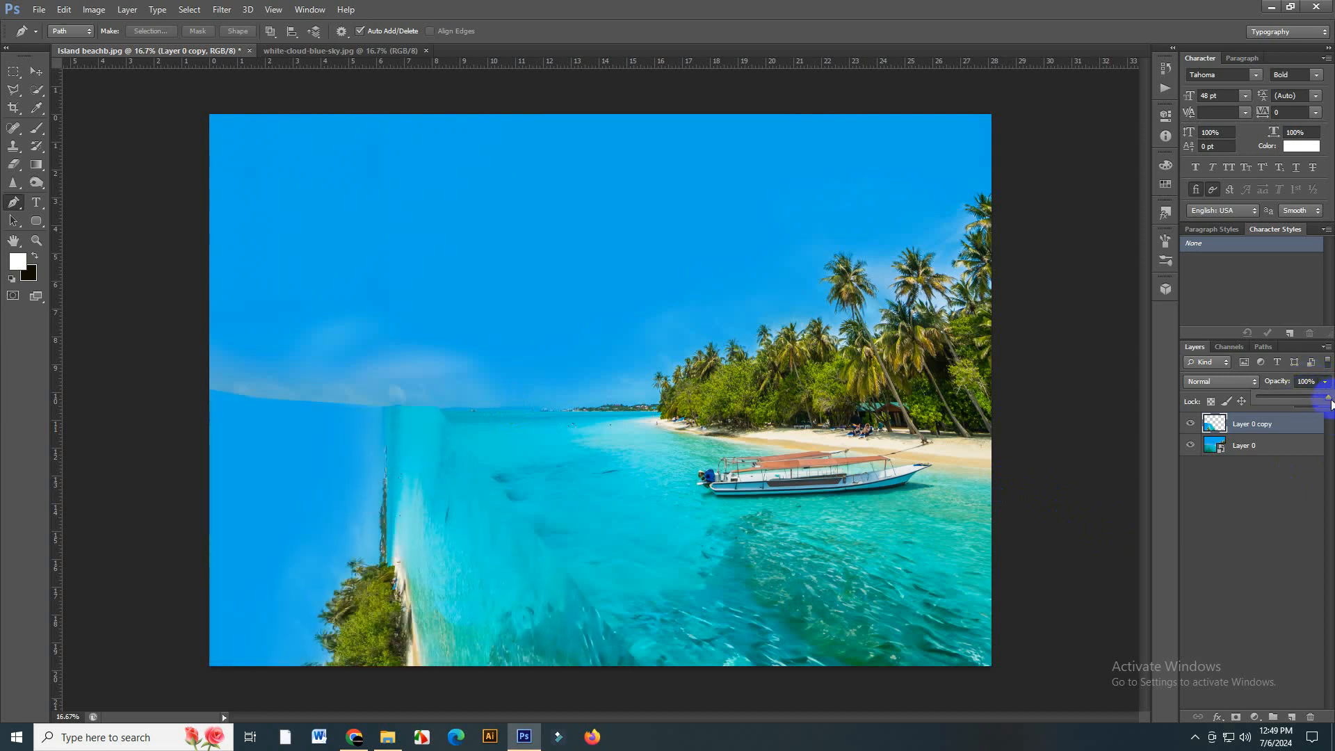
Unlock the background of white-cloud-blue-sky.jpg and move the cloud image into the Island beachb.jpg document as a new layer
left_click(341, 51)
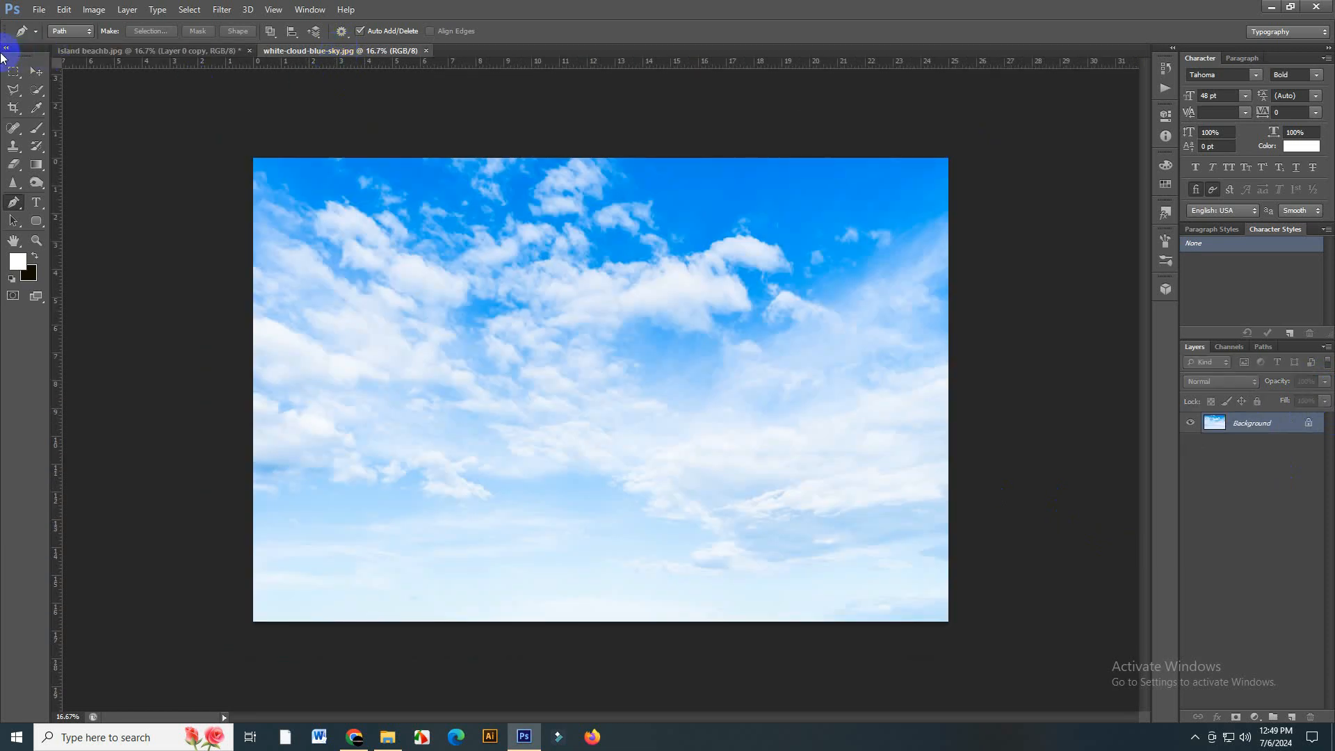
double_click(1309, 424)
left_click(783, 239)
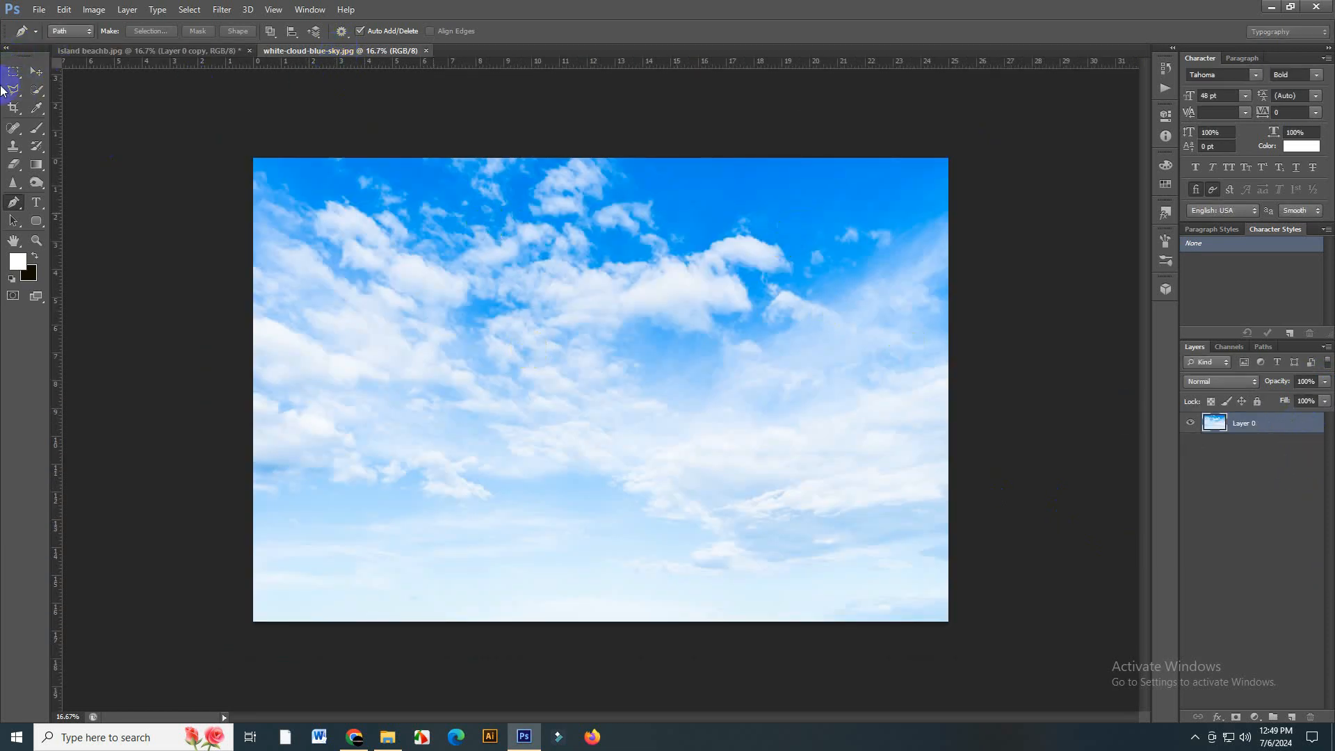
left_click(36, 71)
left_click_drag(486, 391, 604, 426)
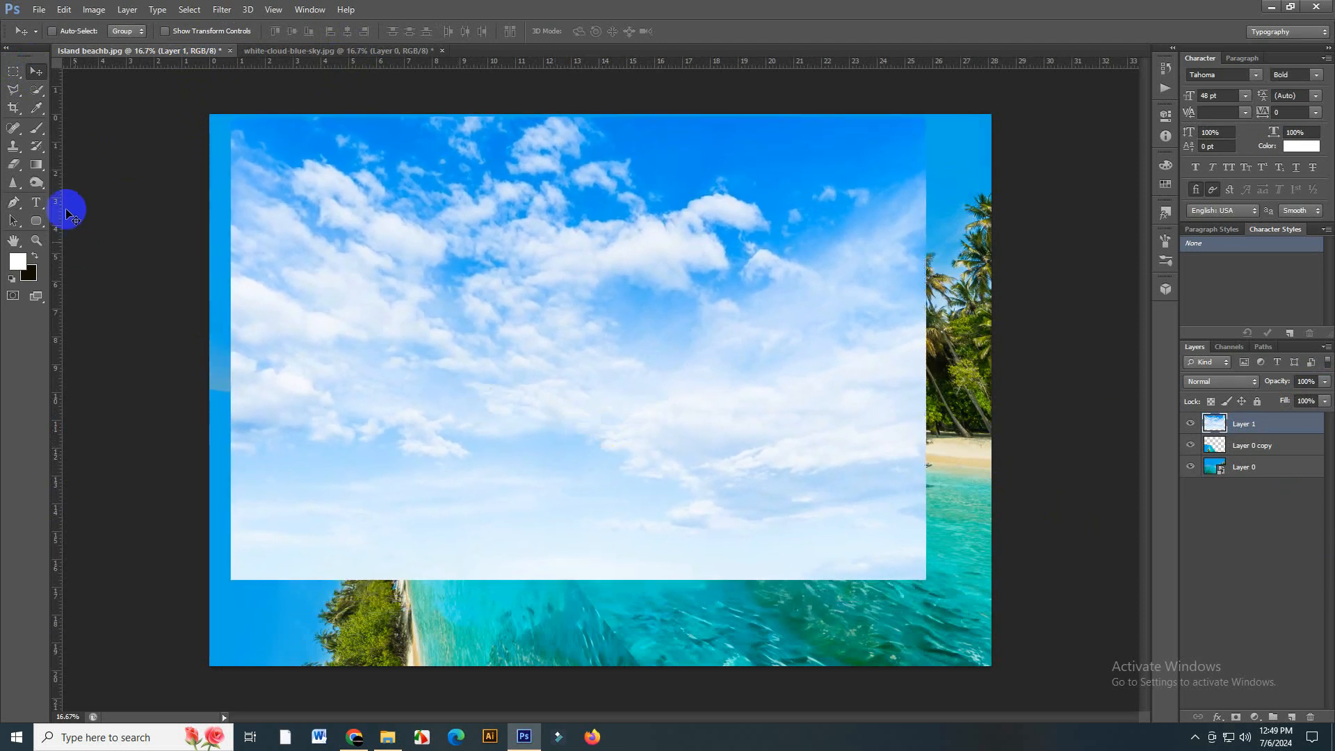
Scale the cloud layer to about 131% and position it to cover the whole canvas, with its opacity set to 68%
left_click(64, 10)
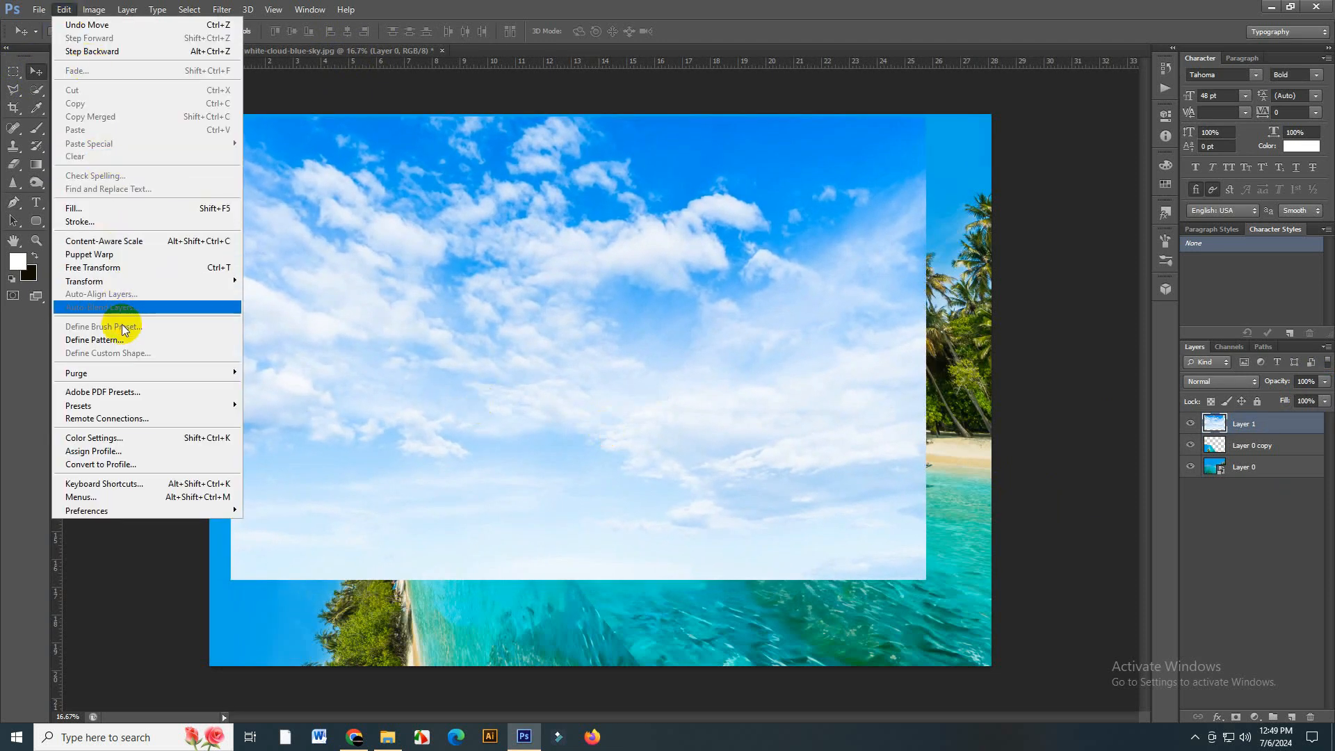
left_click(156, 267)
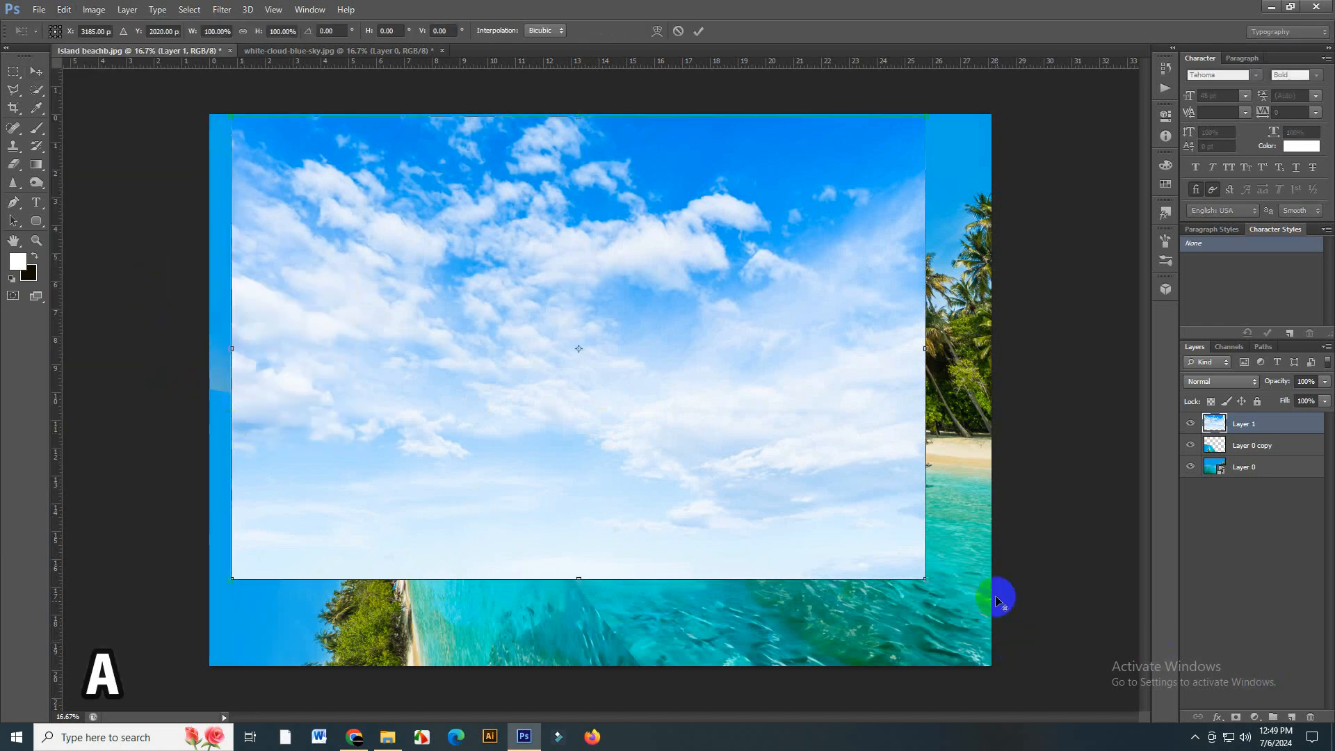
left_click_drag(925, 579, 989, 691)
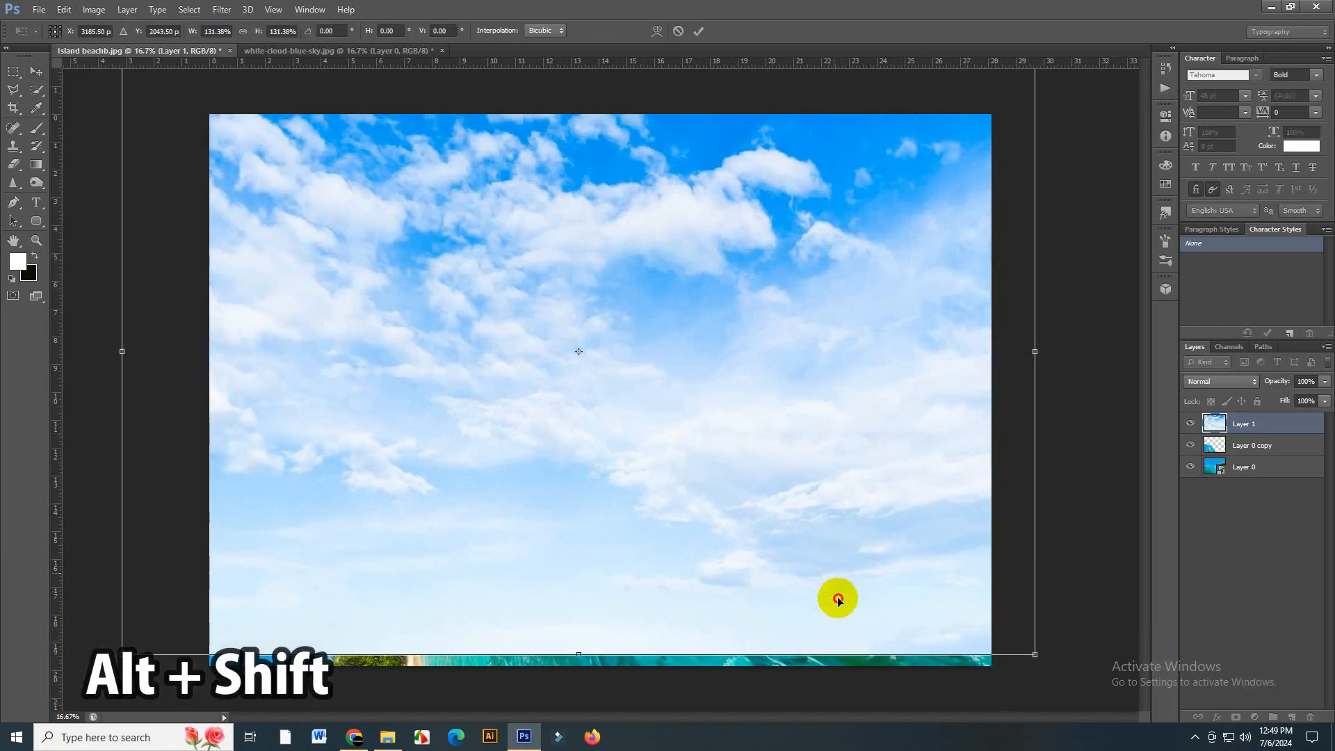
mouse_move(837, 596)
left_mouse_down()
mouse_move(839, 628)
mouse_move(837, 617)
left_mouse_up()
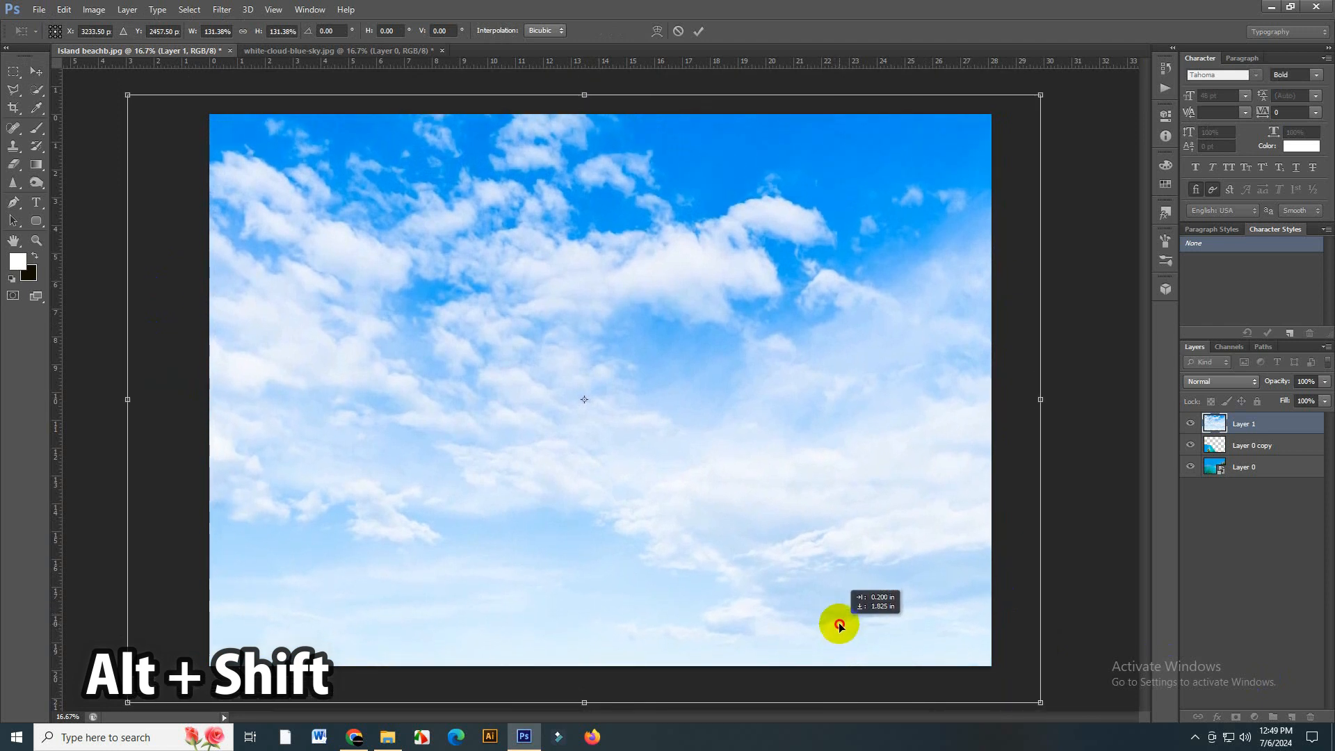
left_click(699, 31)
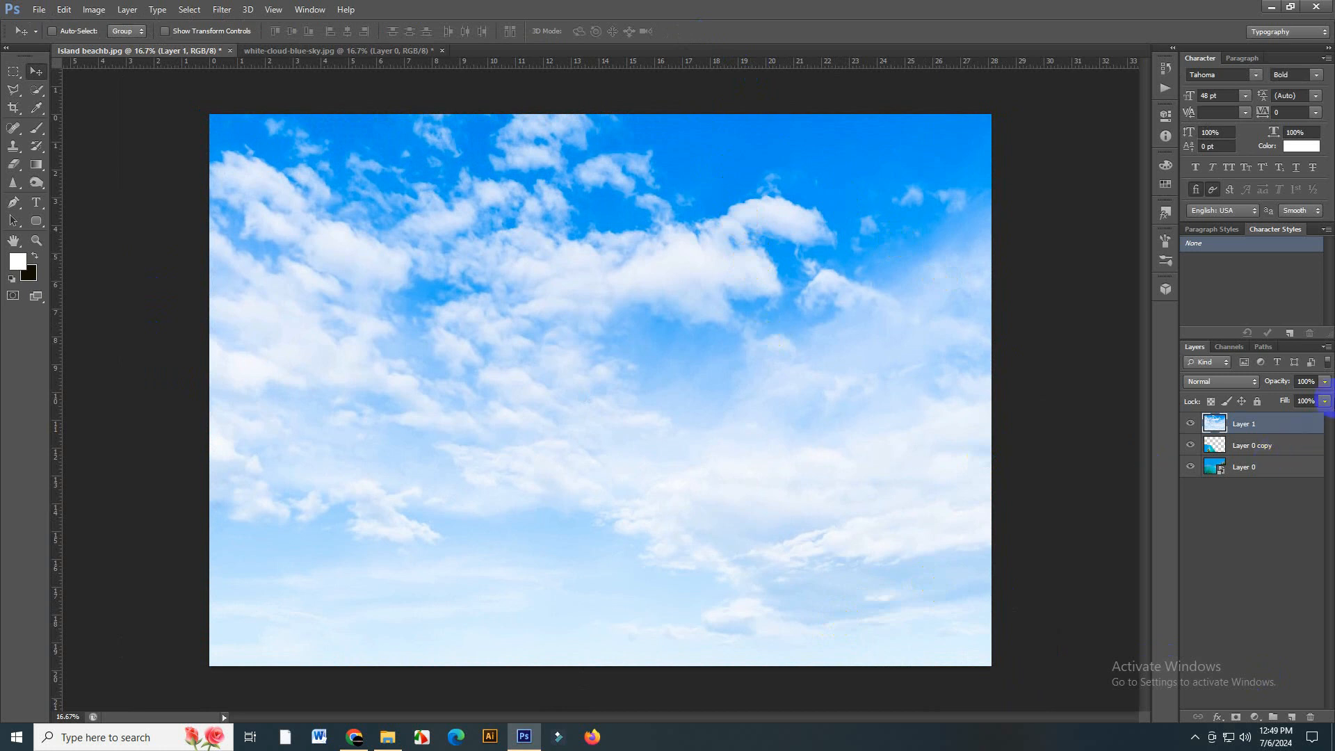
left_click(1327, 384)
left_click_drag(1301, 394, 1293, 395)
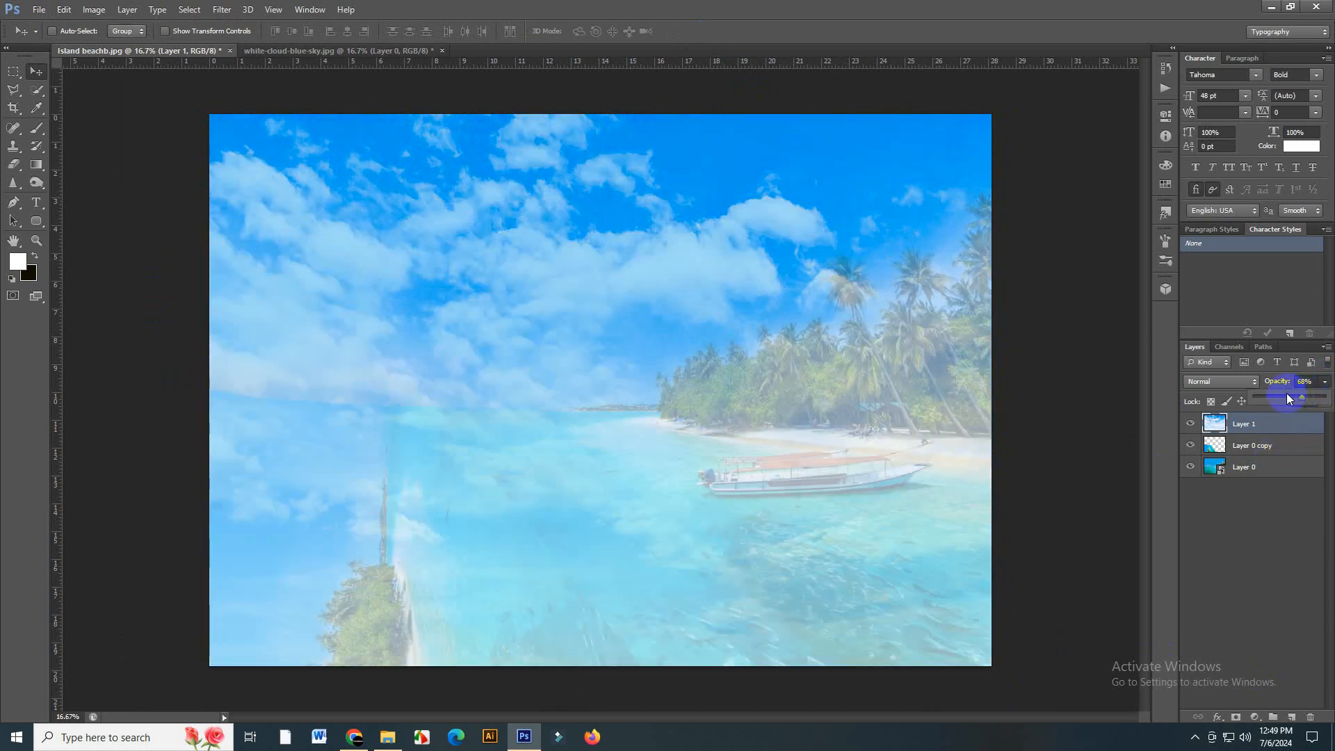
Outline the water, beach and trees with the Pen tool, delete that selected area from the cloud layer and clear the selection
left_click(15, 207)
left_click(80, 206)
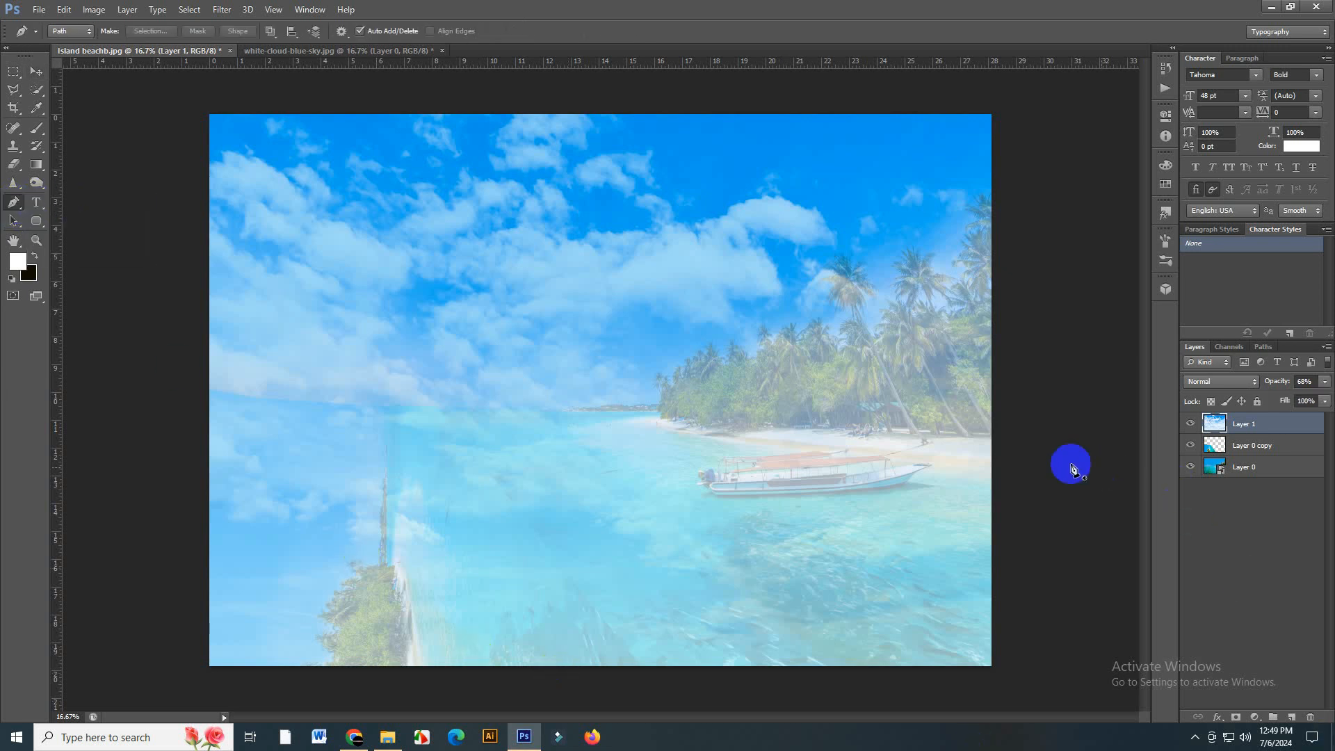
left_click(997, 321)
left_click(941, 332)
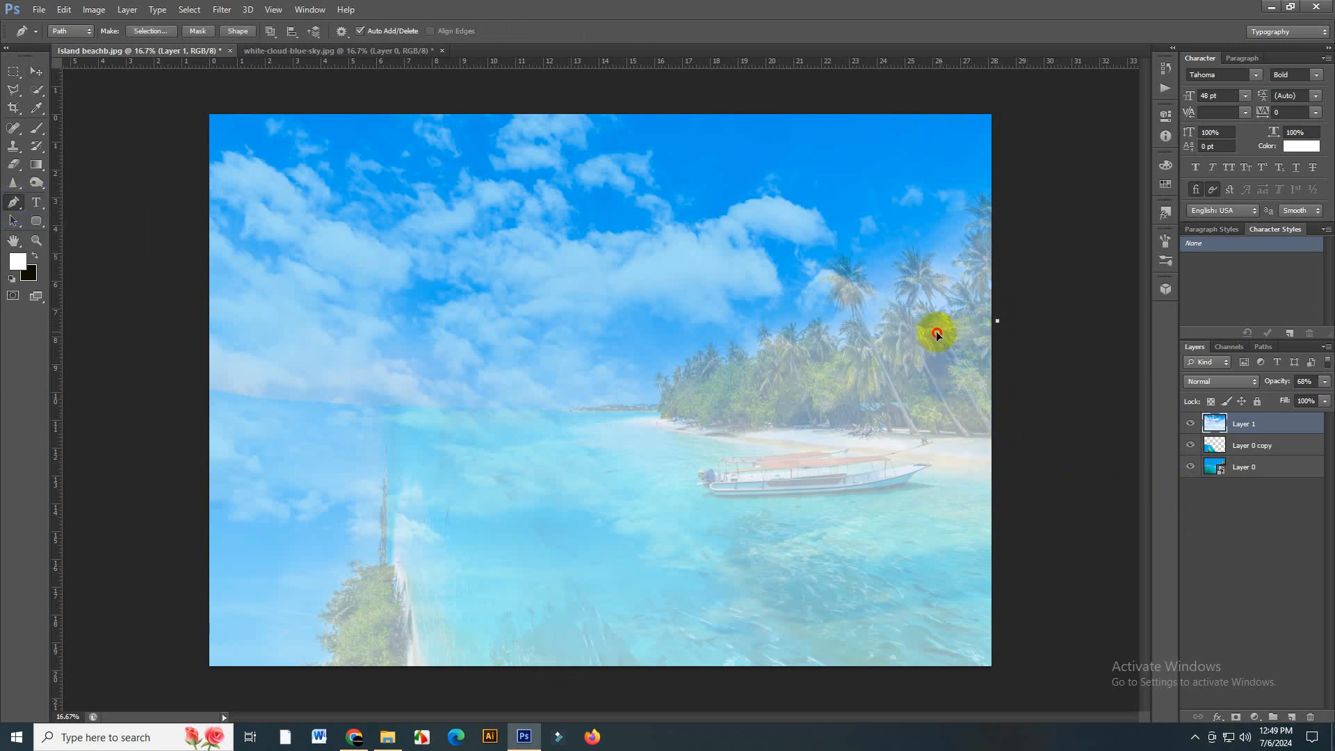
left_click(888, 337)
left_click(789, 350)
left_click(702, 360)
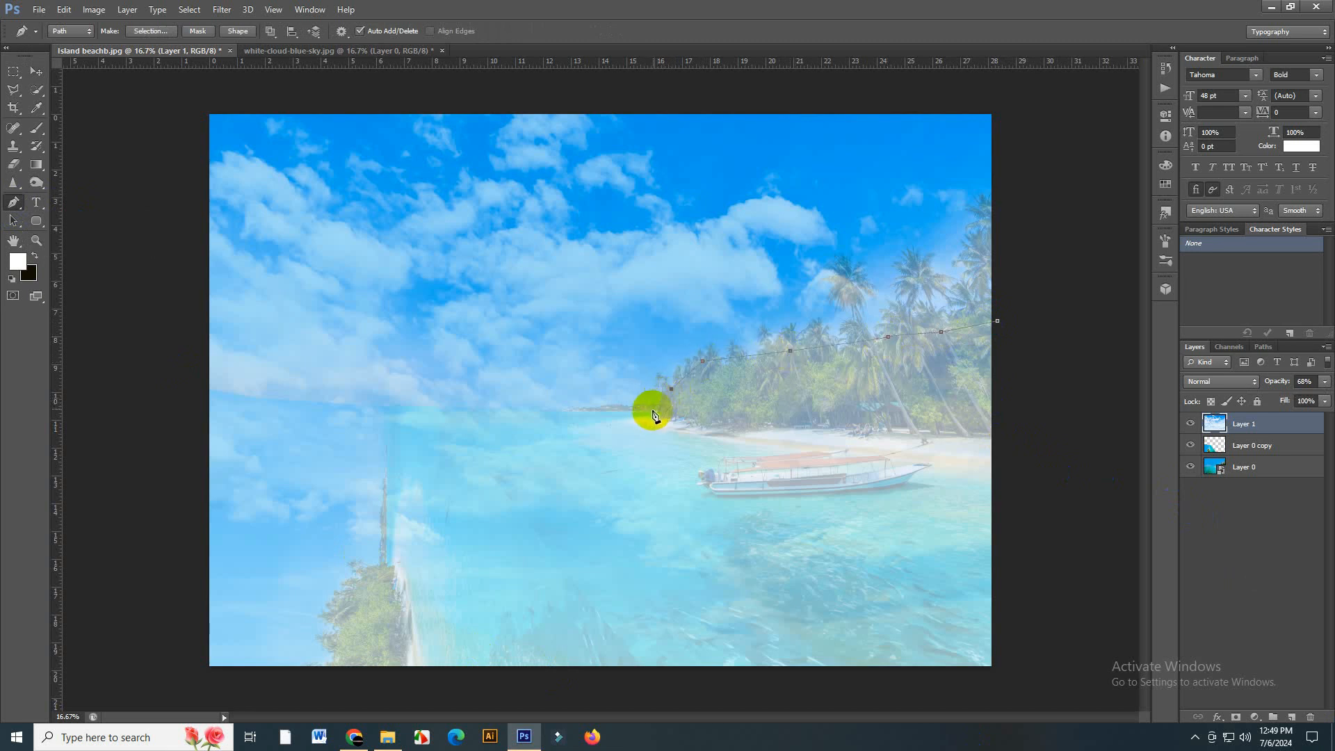
left_click(651, 410)
left_click(561, 430)
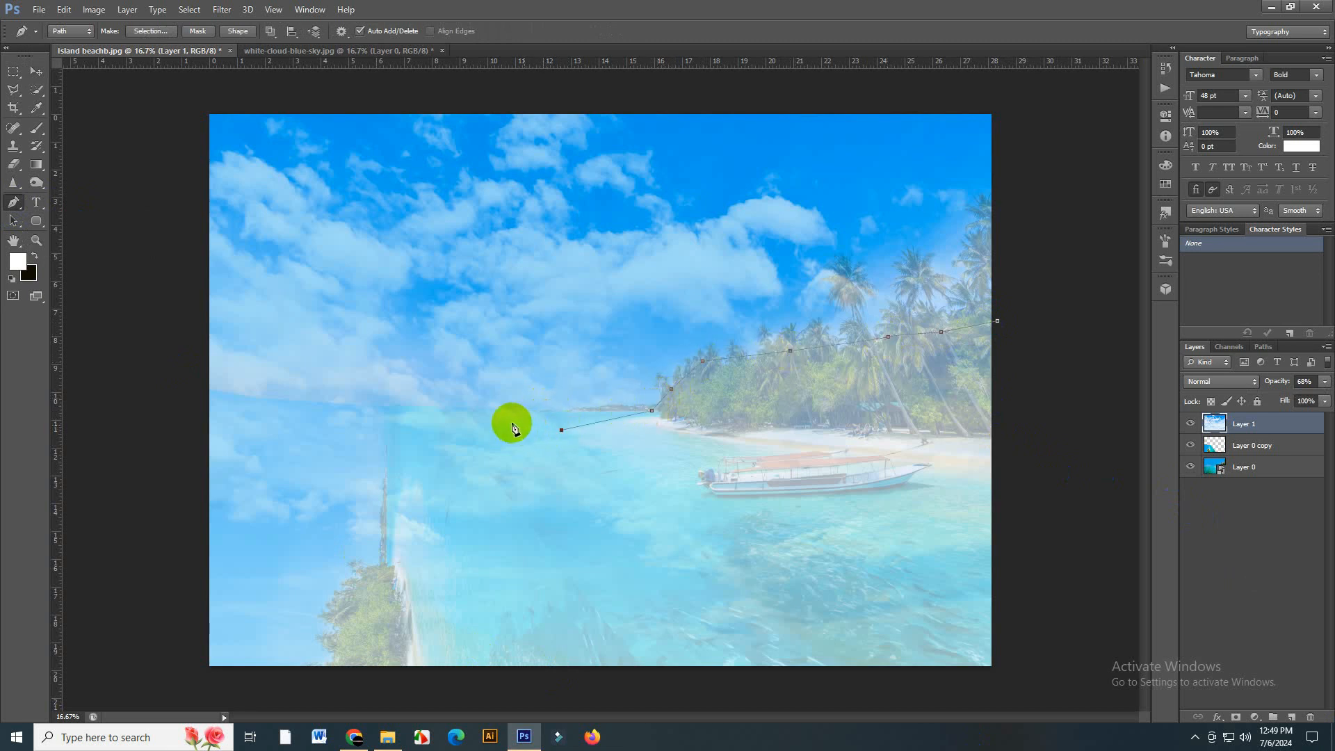
left_click_drag(508, 422, 497, 422)
left_click(449, 428)
left_click(398, 443)
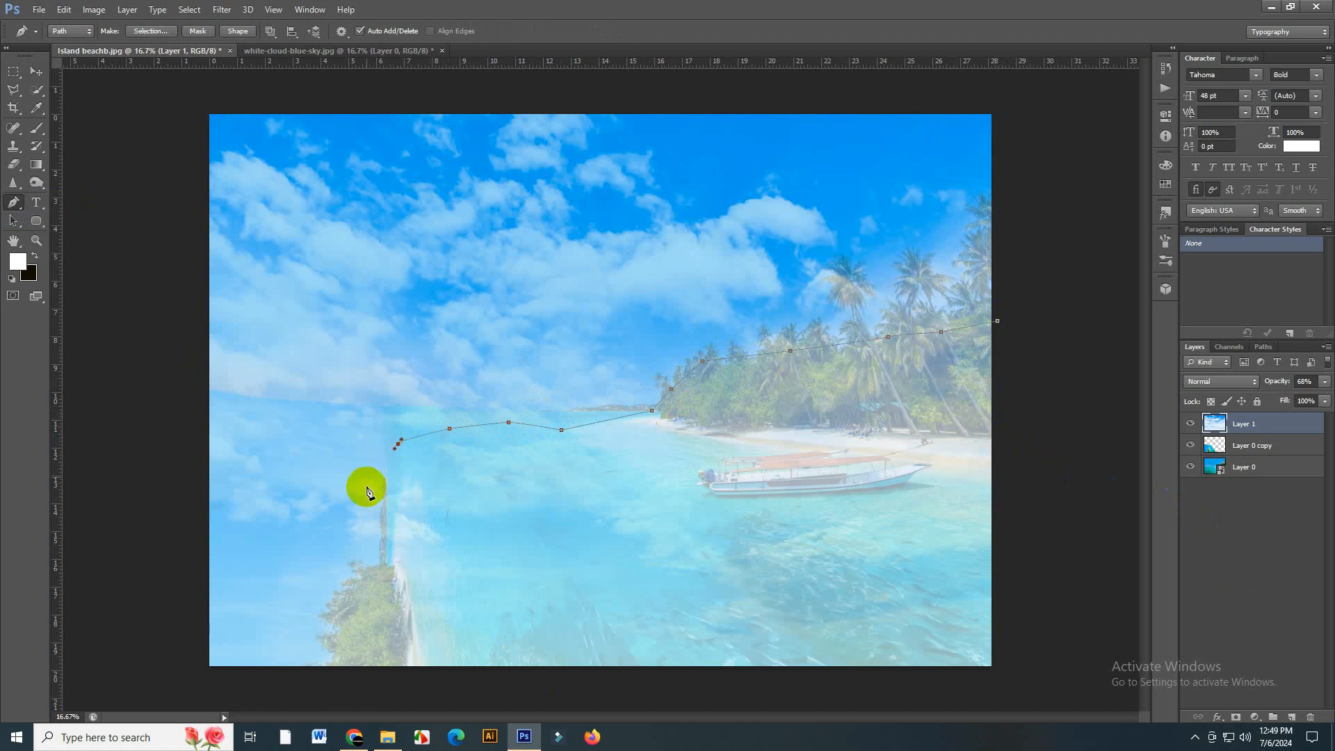
left_click(398, 509)
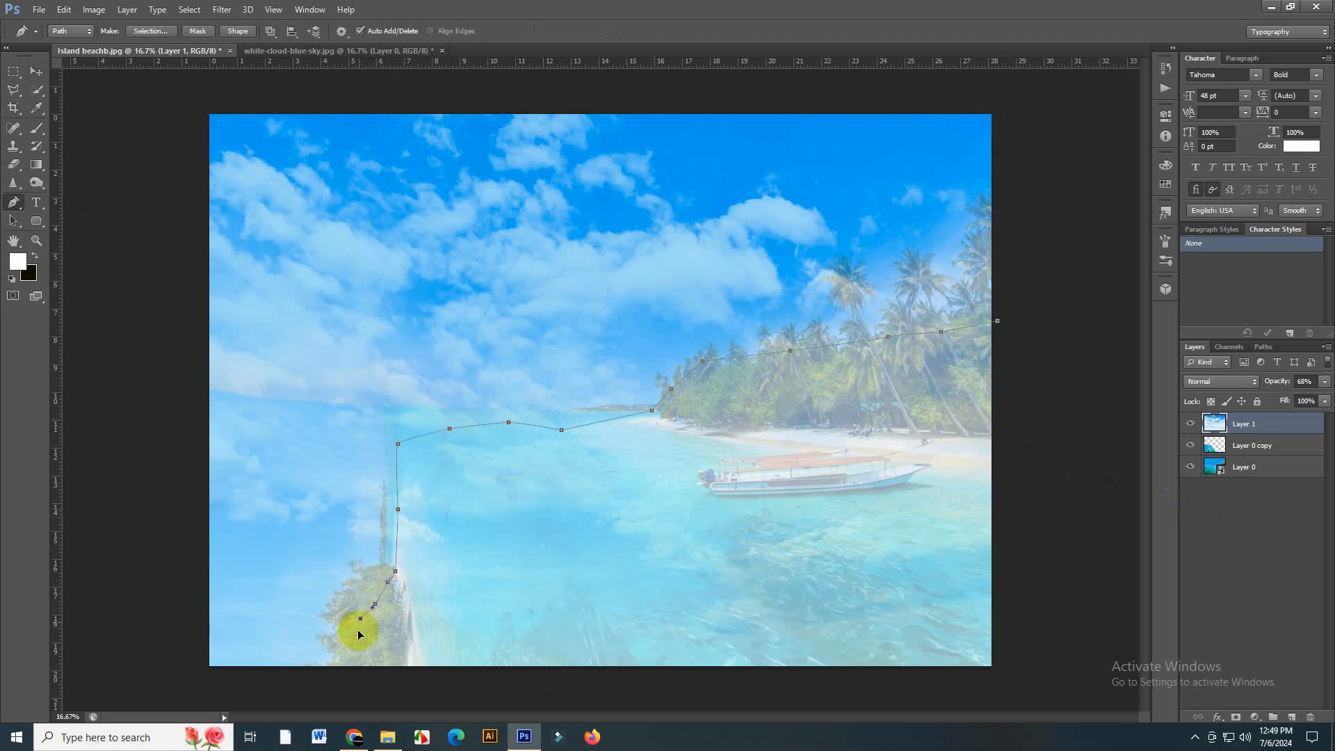
left_click(362, 689)
left_click_drag(400, 698, 413, 699)
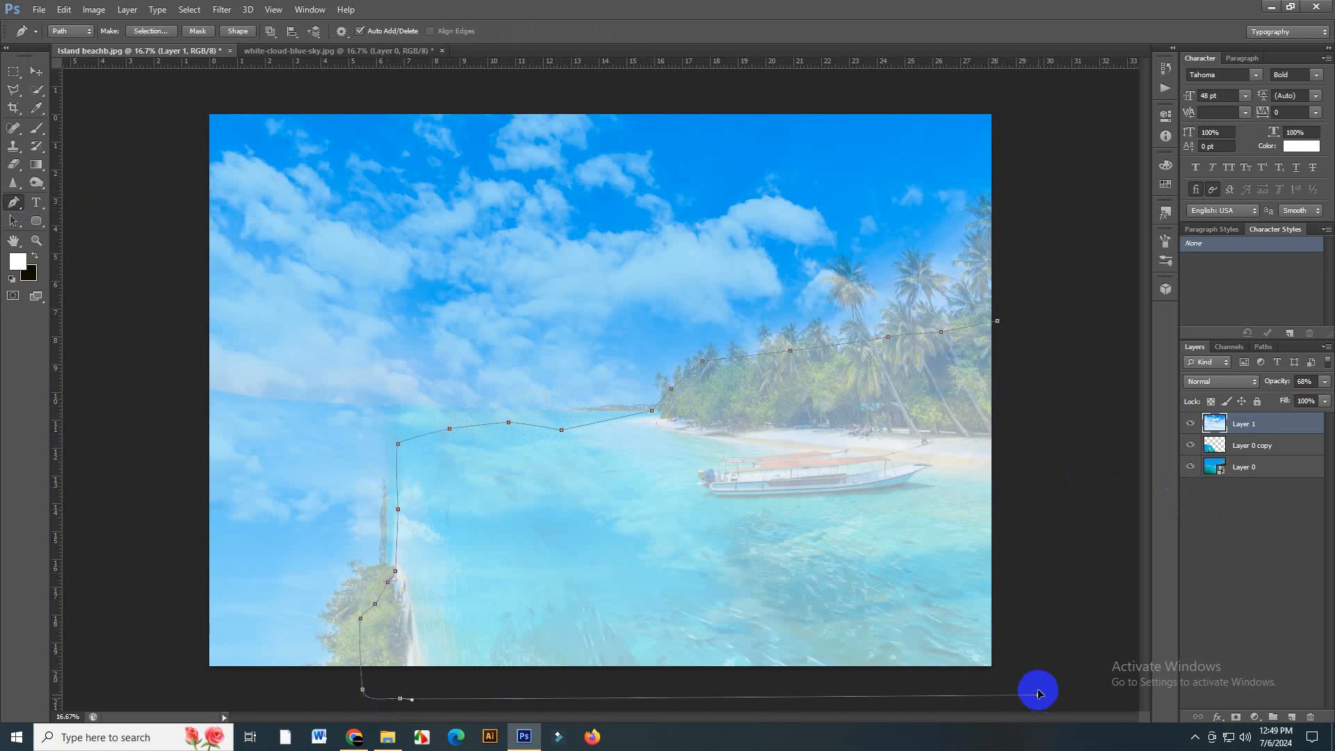
left_click(1038, 694)
left_click(1042, 600)
left_click_drag(1040, 447, 1040, 412)
left_click_drag(1019, 367, 1015, 358)
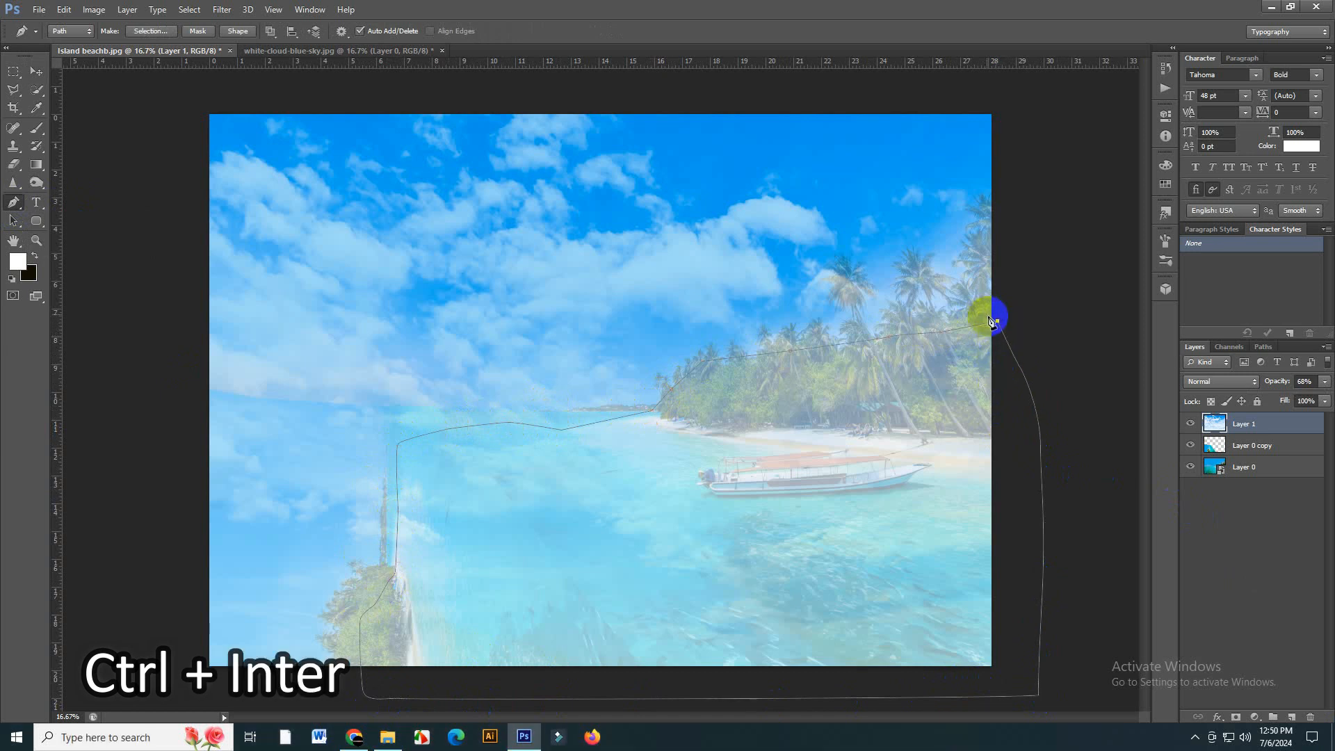
left_click(997, 322)
key("ctrl+Return")
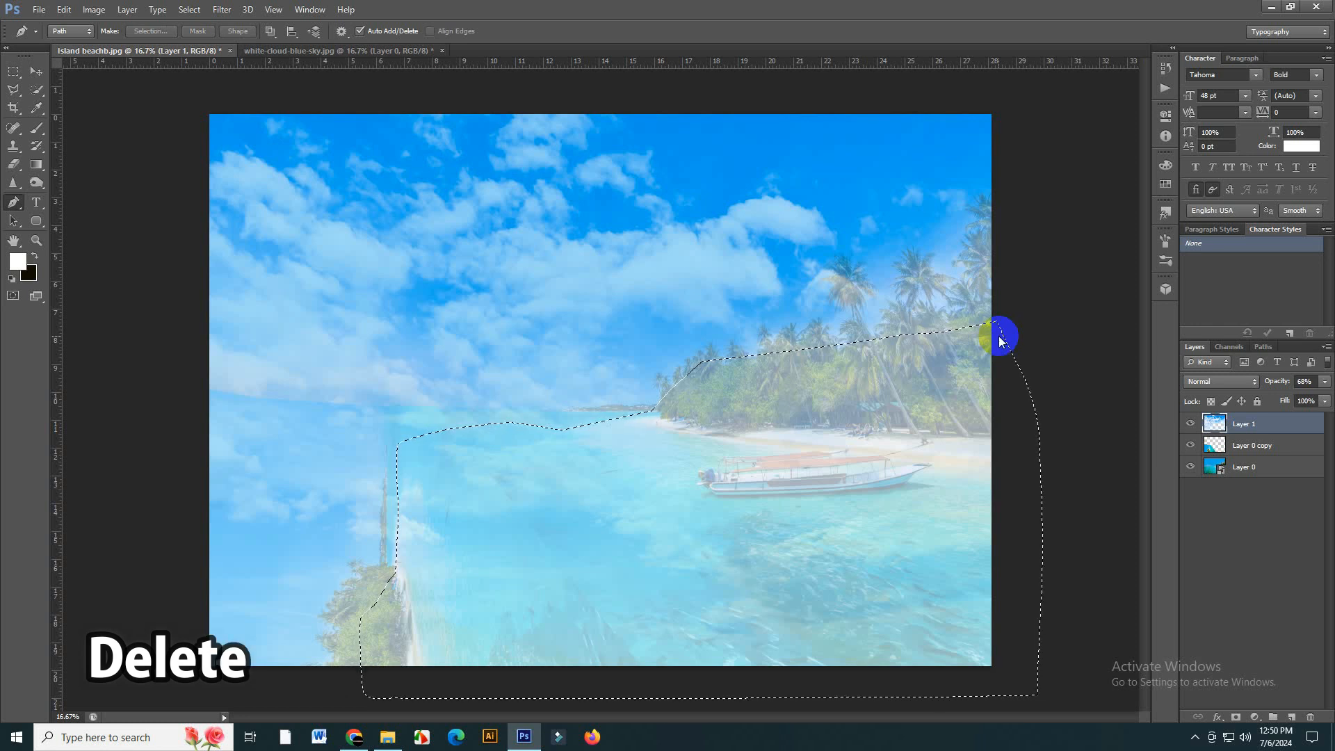
key("Delete")
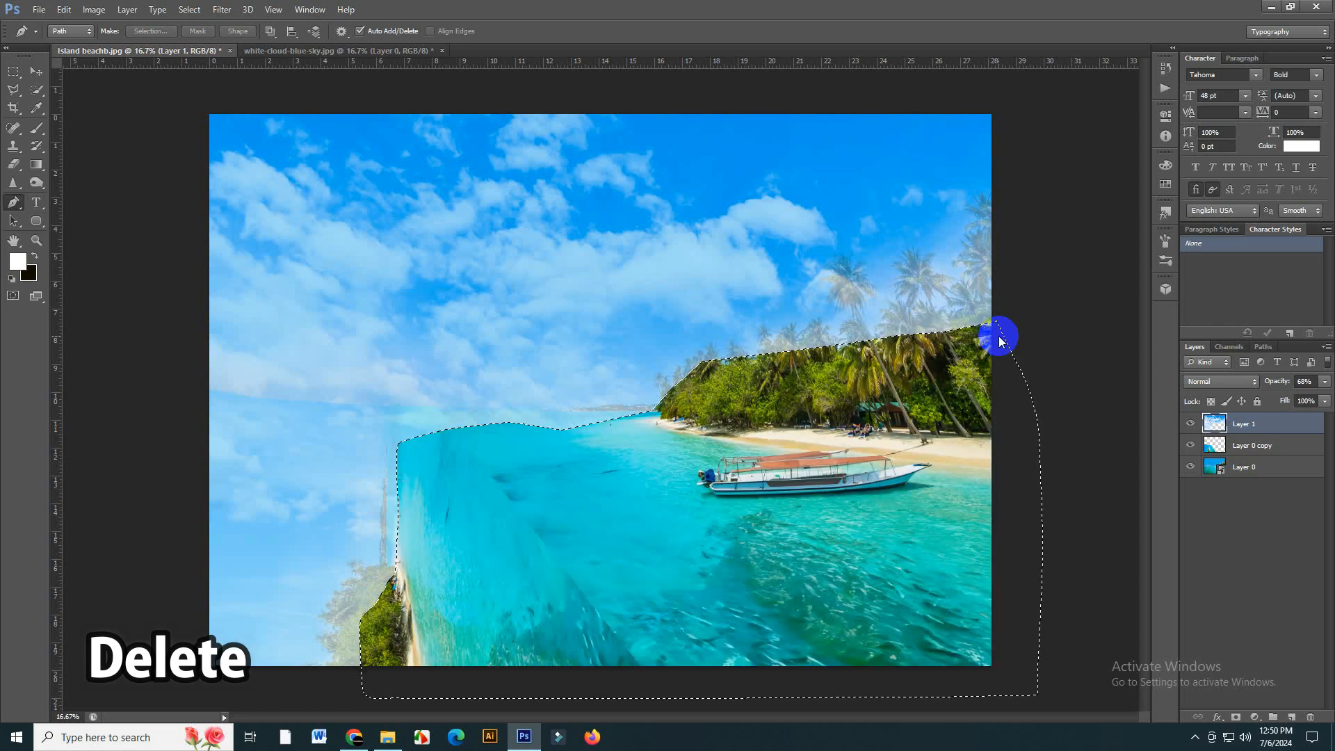
left_click(220, 9)
mouse_move(190, 14)
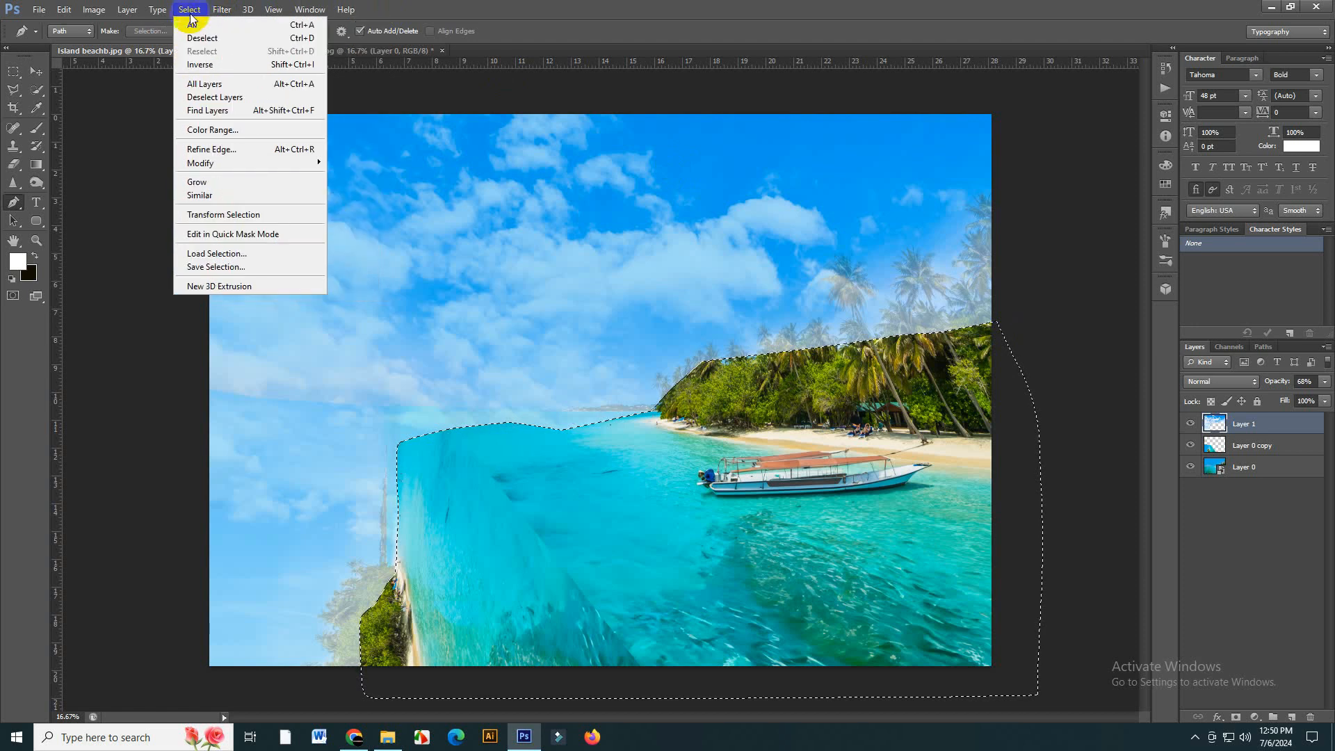
left_click(202, 38)
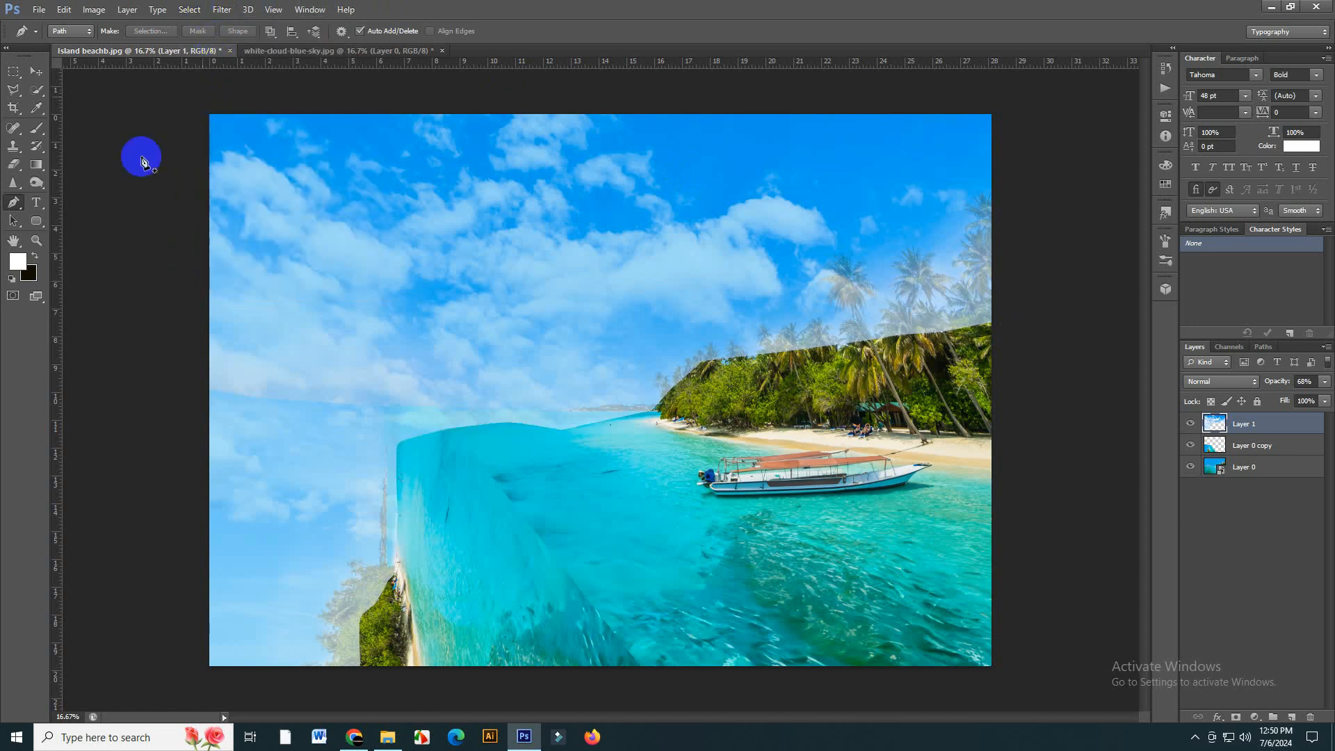
Erase the leftover clouds along the horizon and the folded water's vertical edge with a smaller Eraser brush at 29% opacity
left_click(15, 165)
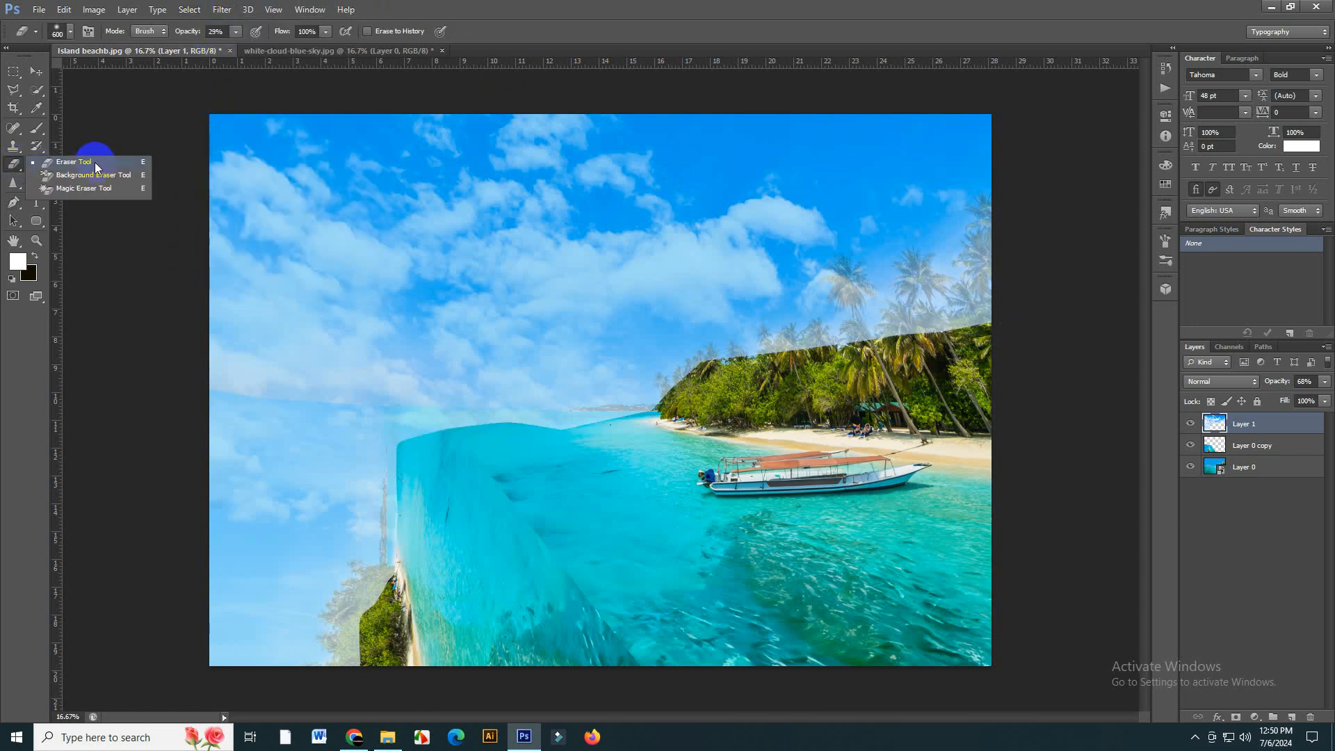
left_click(94, 162)
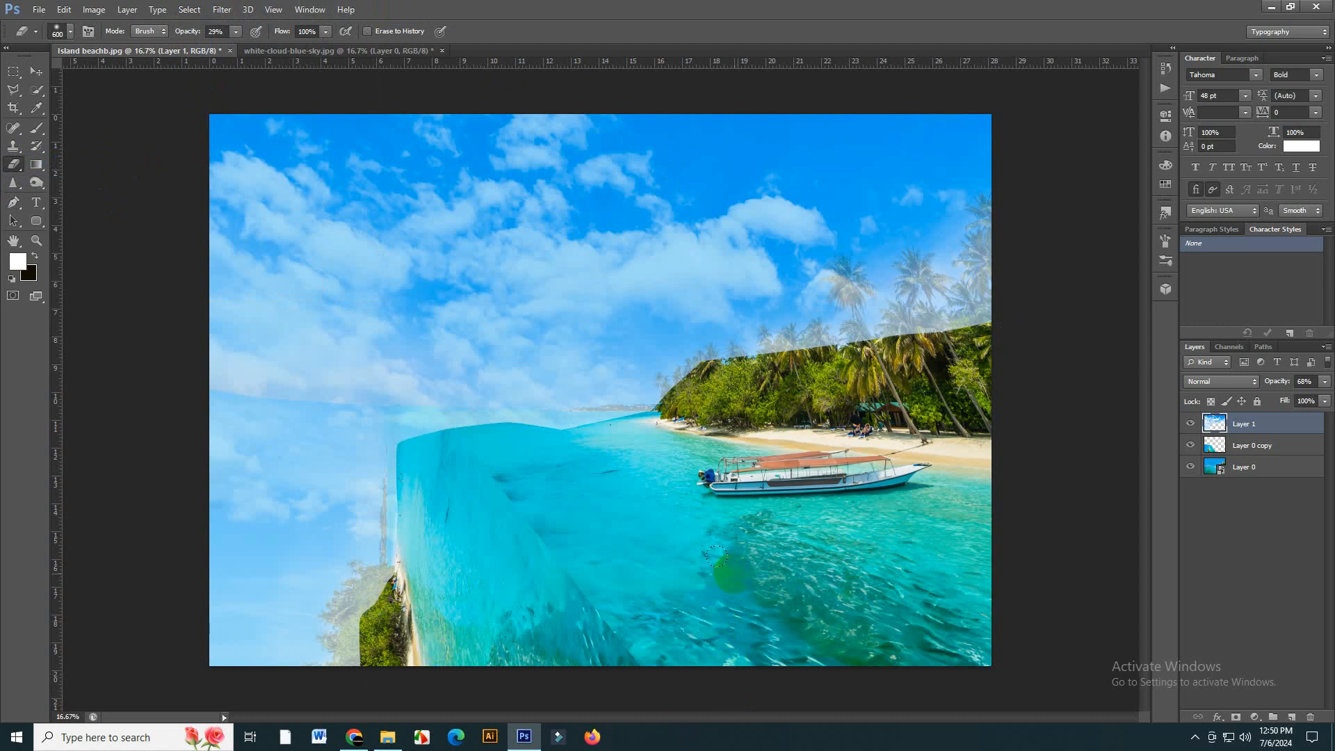
key("bracketleft")
key("bracketleft")
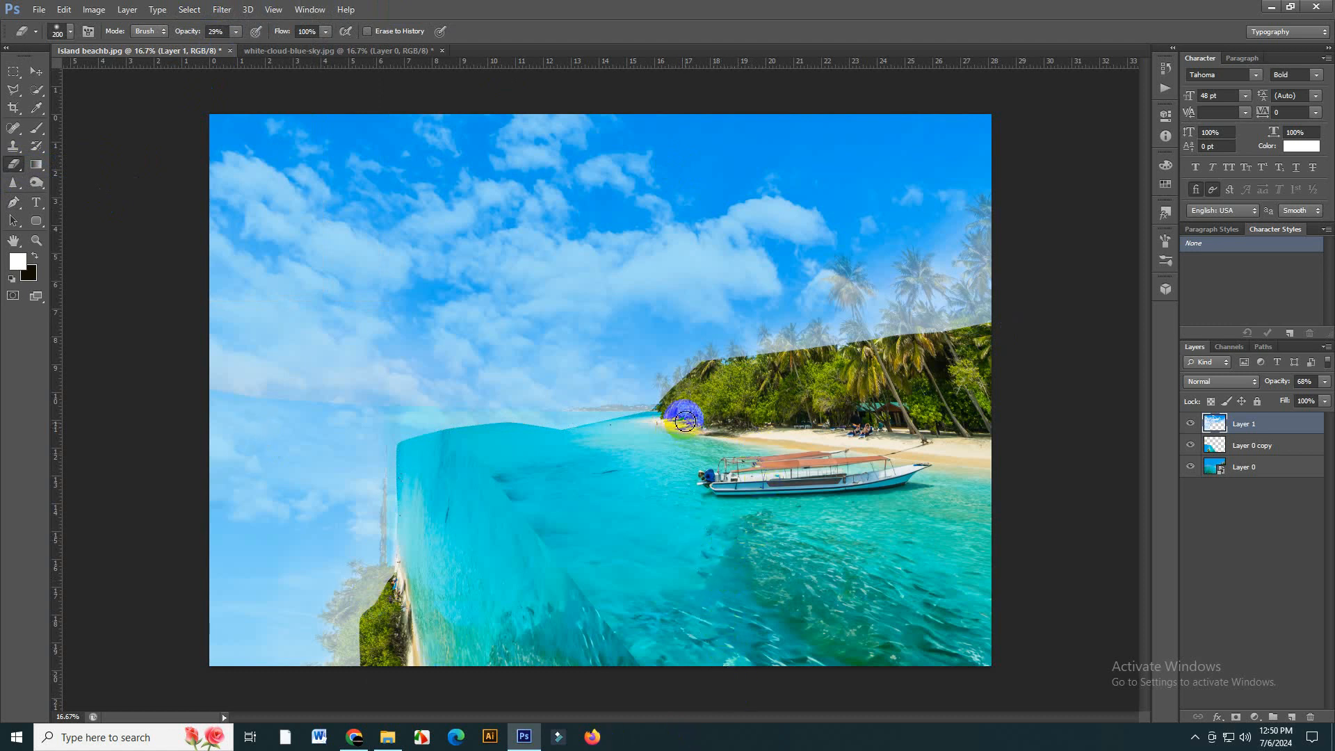
key("bracketleft")
key("bracketleft")
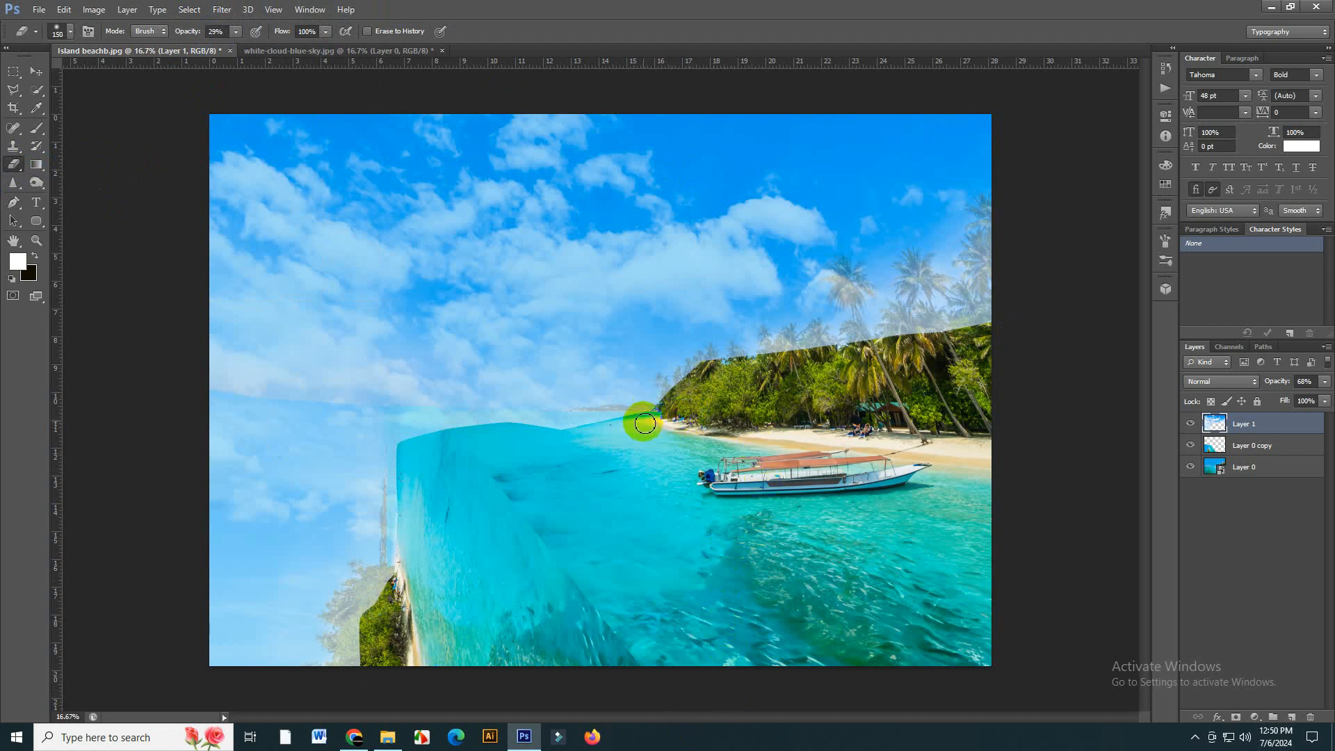
mouse_move(648, 418)
left_mouse_down()
mouse_move(547, 429)
mouse_move(578, 421)
mouse_move(402, 418)
mouse_move(398, 559)
mouse_move(394, 459)
mouse_move(449, 431)
mouse_move(482, 462)
mouse_move(428, 430)
mouse_move(506, 447)
mouse_move(435, 429)
mouse_move(498, 432)
mouse_move(440, 424)
mouse_move(500, 447)
mouse_move(463, 434)
mouse_move(567, 439)
left_mouse_up()
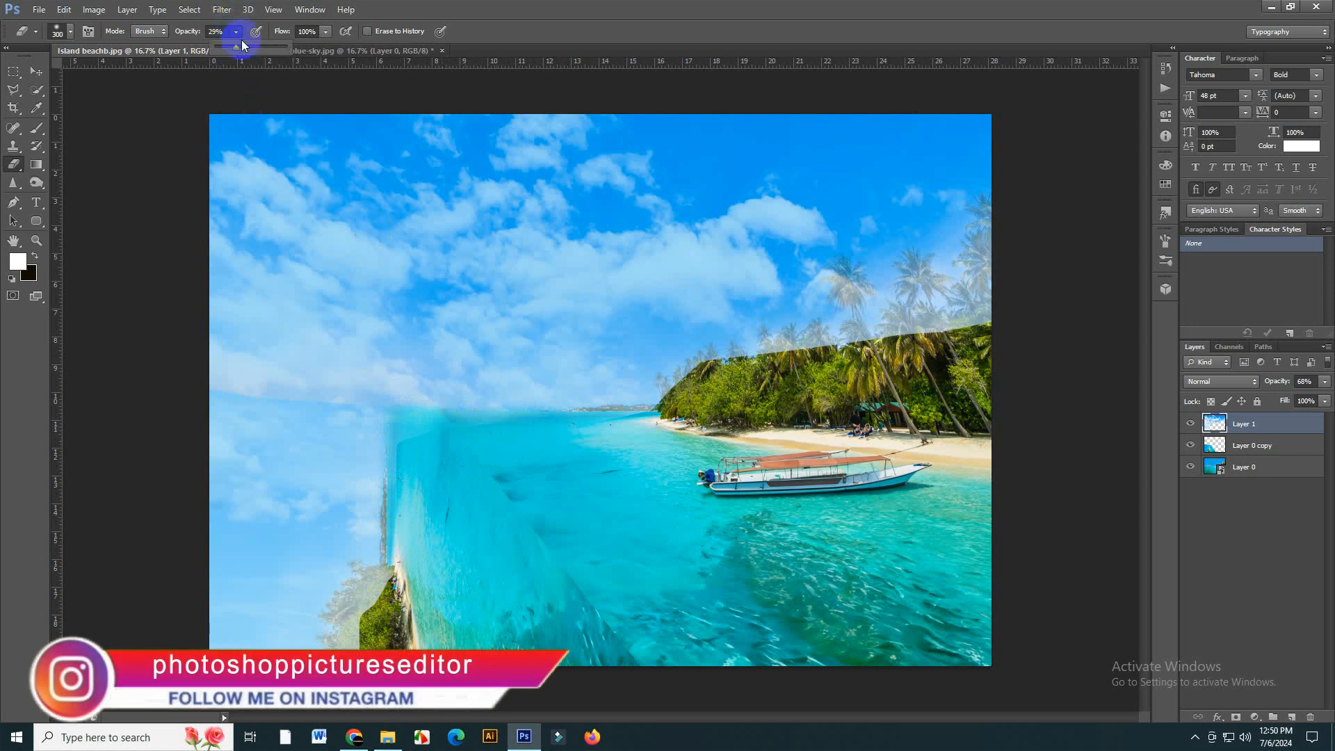
Set the Eraser opacity to 100% and erase the clouds covering the folded vertical edge, its bushes and the island's tree line
left_click_drag(241, 42, 319, 47)
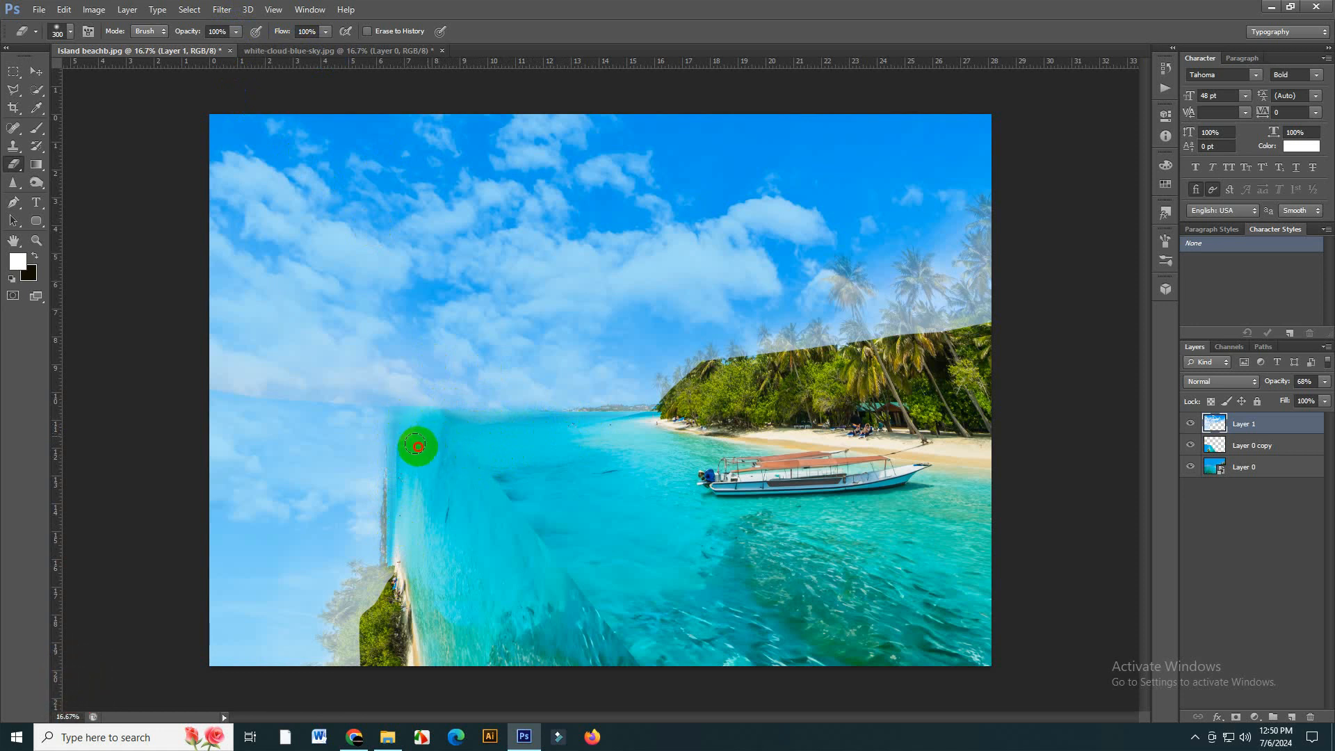
left_click_drag(418, 446, 388, 524)
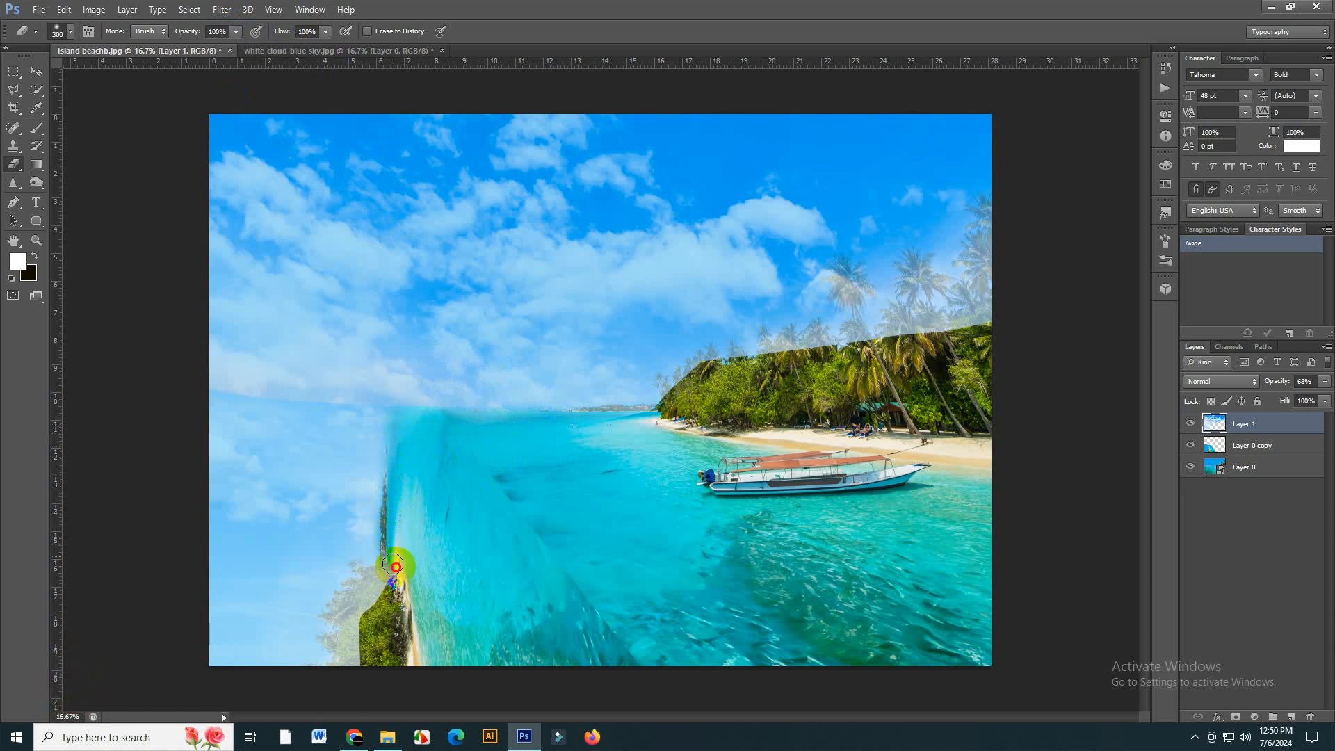
mouse_move(387, 586)
left_mouse_down()
mouse_move(360, 657)
mouse_move(360, 600)
mouse_move(392, 579)
mouse_move(371, 592)
mouse_move(356, 656)
mouse_move(392, 565)
mouse_move(411, 426)
mouse_move(674, 406)
left_mouse_up()
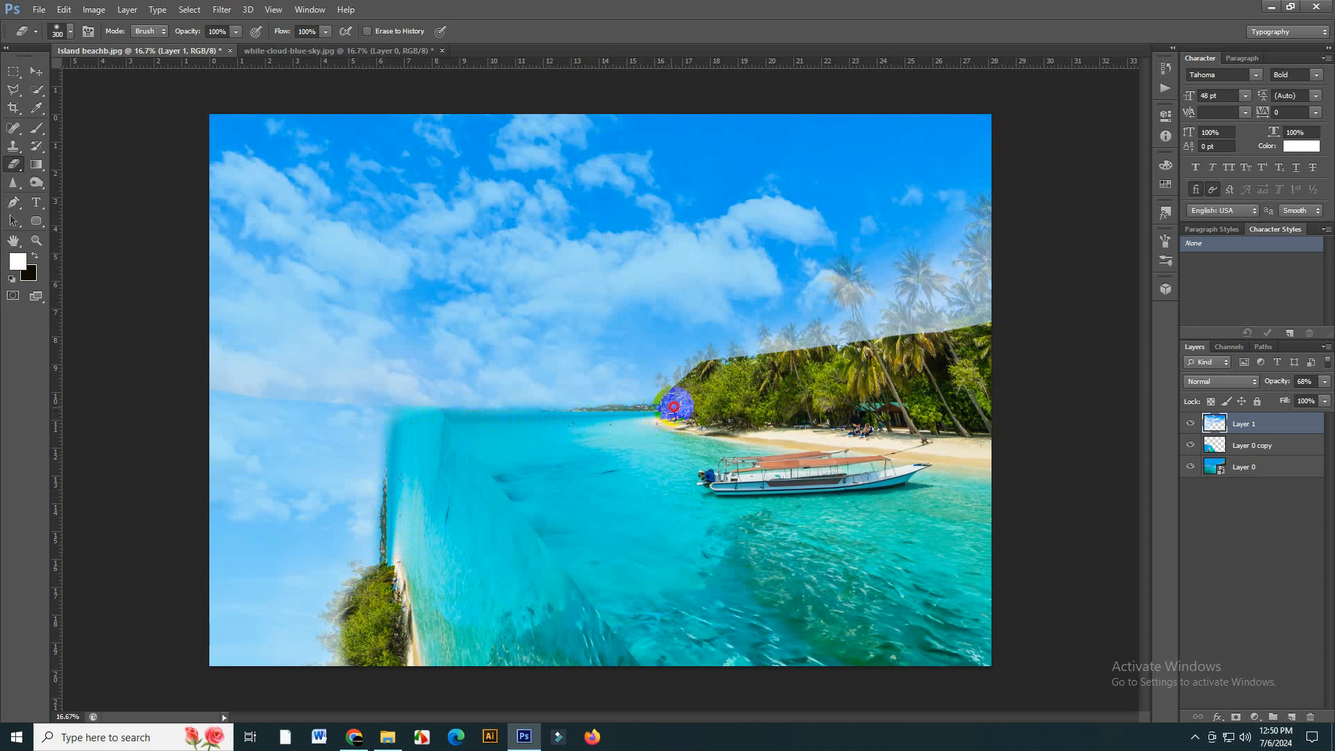
mouse_move(864, 348)
left_mouse_down()
mouse_move(762, 362)
mouse_move(900, 355)
mouse_move(980, 321)
mouse_move(894, 364)
left_mouse_up()
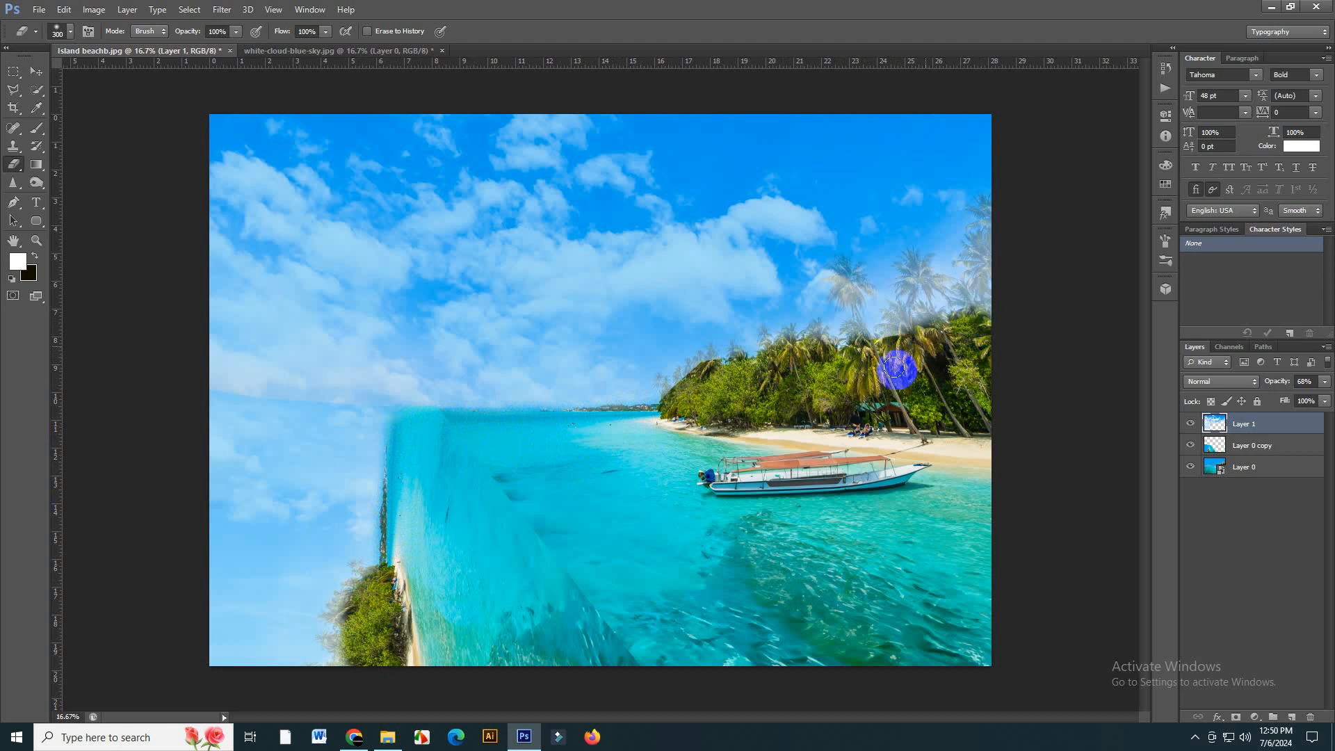
Lower the Eraser opacity to 28% and clear the remaining cloud haze from the palm crowns and the folded trees' outer edge
left_click(222, 33)
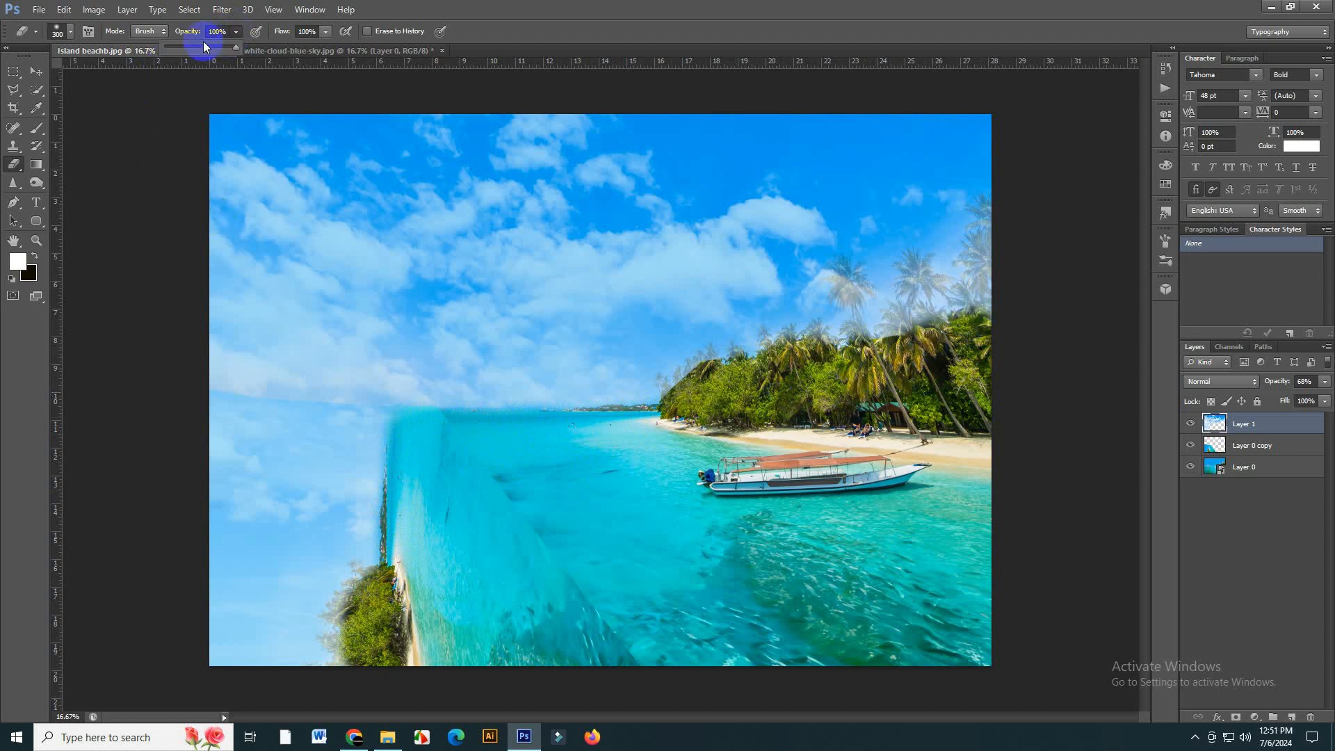
left_click_drag(204, 42, 193, 45)
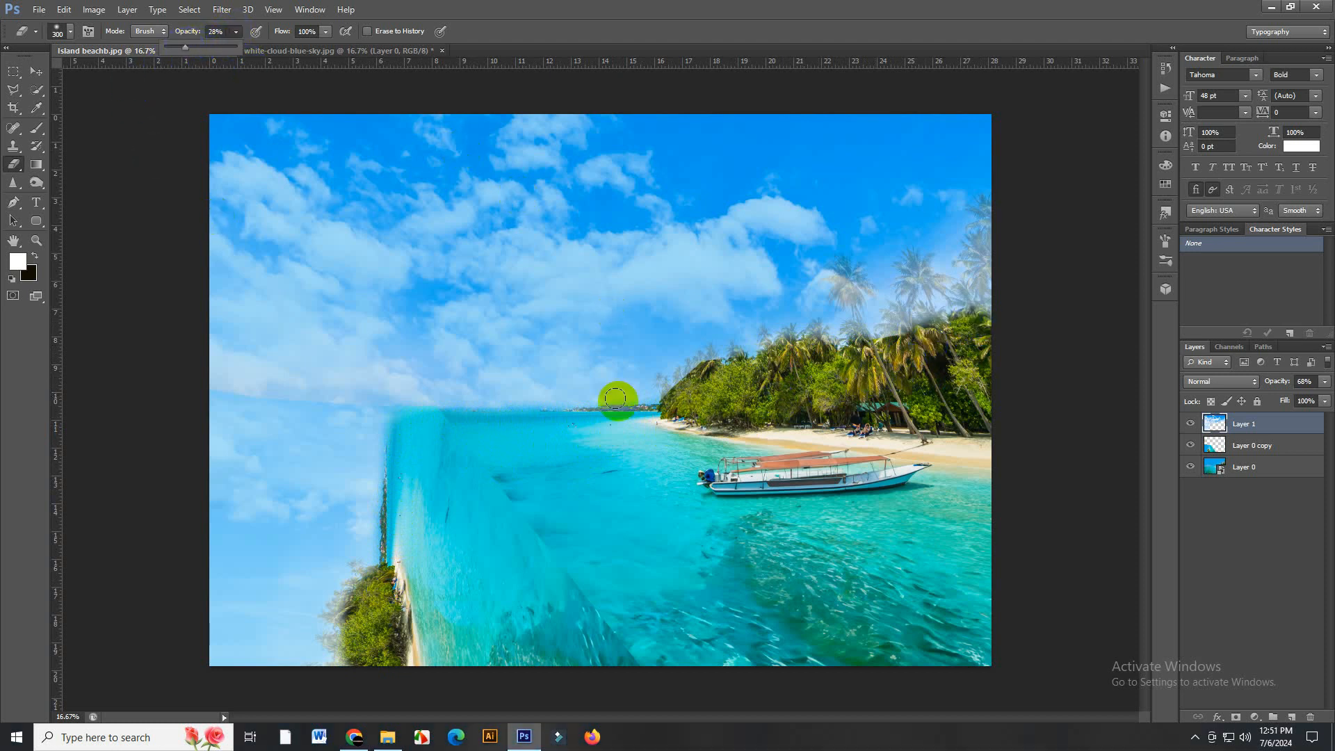
left_click(680, 383)
mouse_move(668, 387)
left_mouse_down()
mouse_move(686, 359)
mouse_move(657, 390)
mouse_move(688, 362)
mouse_move(756, 339)
mouse_move(725, 361)
mouse_move(774, 336)
mouse_move(764, 352)
mouse_move(765, 335)
mouse_move(794, 323)
mouse_move(798, 349)
mouse_move(818, 337)
mouse_move(843, 356)
mouse_move(854, 321)
mouse_move(865, 364)
left_mouse_up()
mouse_move(838, 271)
left_mouse_down()
mouse_move(869, 340)
mouse_move(874, 320)
mouse_move(910, 322)
mouse_move(871, 339)
mouse_move(907, 314)
mouse_move(913, 259)
mouse_move(904, 303)
mouse_move(894, 270)
left_mouse_up()
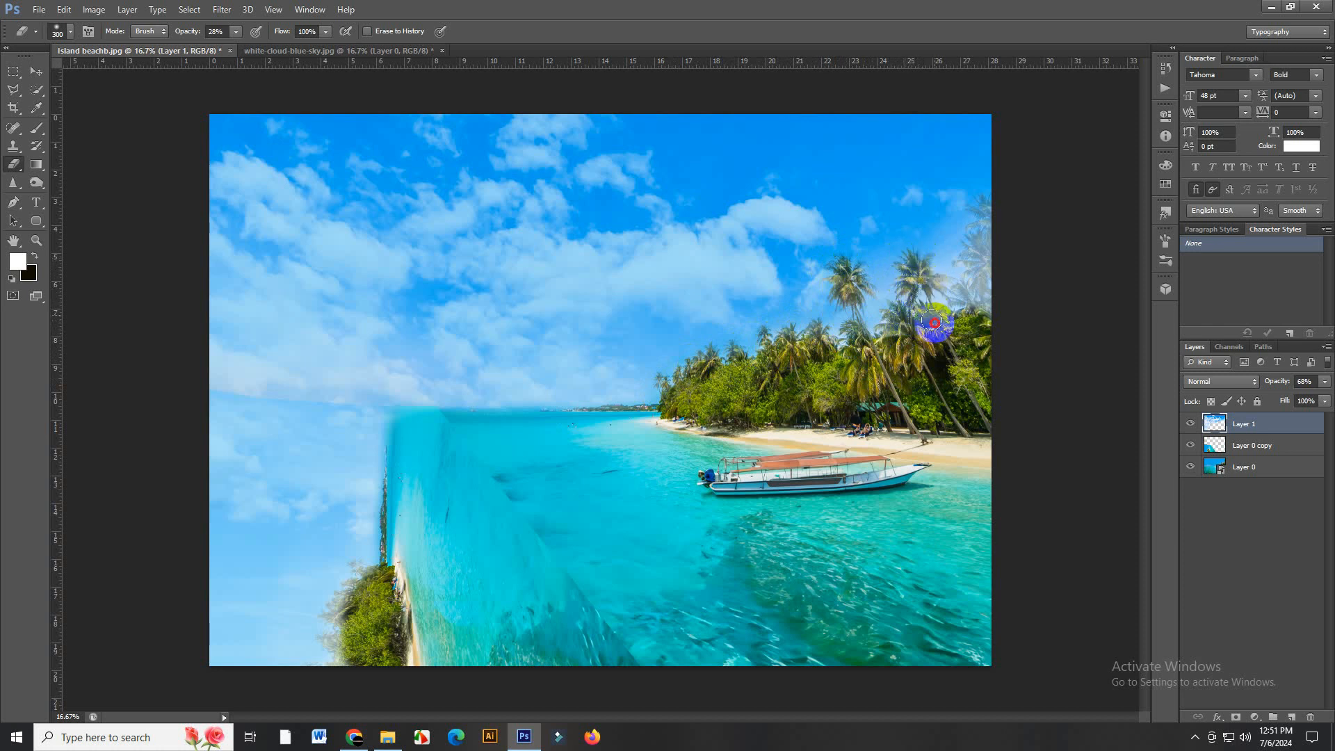
mouse_move(934, 323)
left_mouse_down()
mouse_move(984, 228)
mouse_move(974, 301)
mouse_move(988, 261)
mouse_move(992, 226)
mouse_move(973, 308)
mouse_move(980, 215)
mouse_move(959, 235)
mouse_move(973, 217)
mouse_move(945, 315)
left_mouse_up()
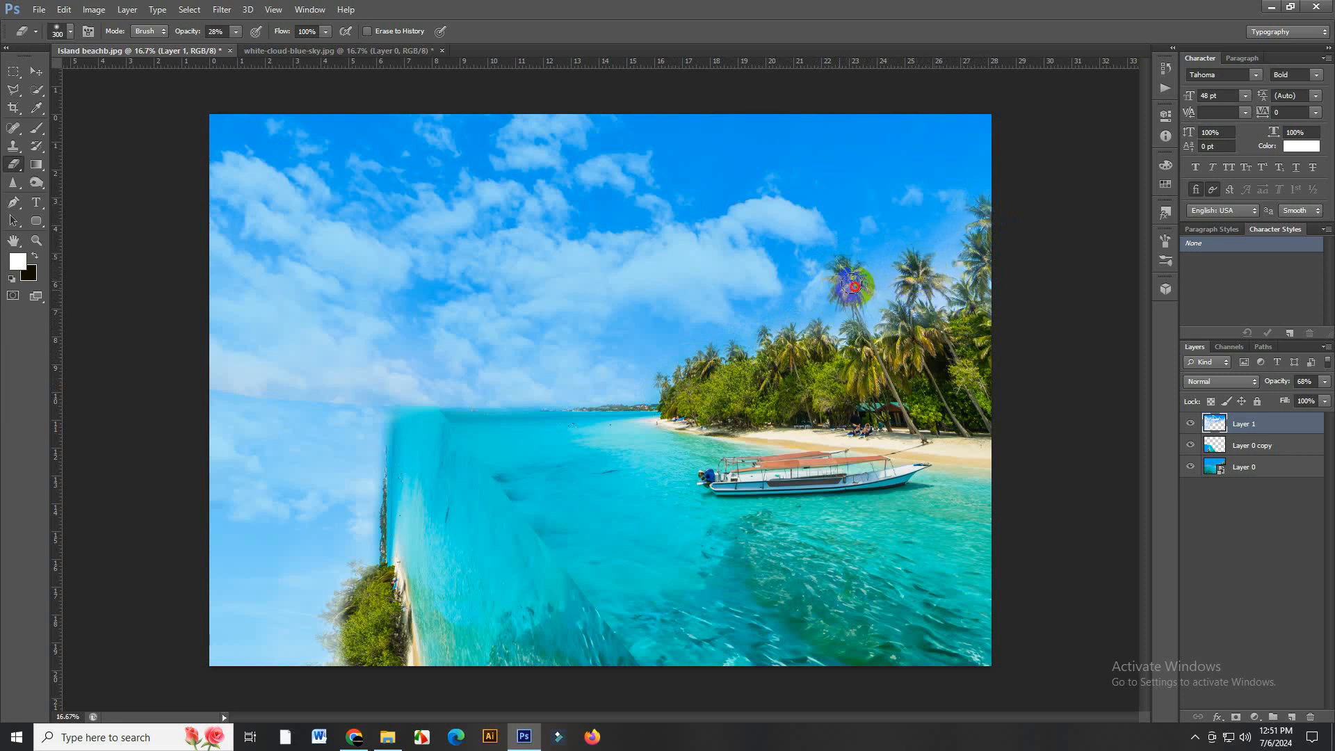
mouse_move(854, 285)
left_mouse_down()
mouse_move(859, 331)
mouse_move(915, 313)
mouse_move(856, 365)
mouse_move(810, 342)
mouse_move(640, 414)
mouse_move(433, 413)
mouse_move(448, 442)
mouse_move(401, 425)
mouse_move(463, 416)
mouse_move(404, 422)
mouse_move(384, 606)
mouse_move(365, 607)
mouse_move(356, 576)
mouse_move(353, 593)
mouse_move(327, 604)
mouse_move(332, 650)
left_mouse_up()
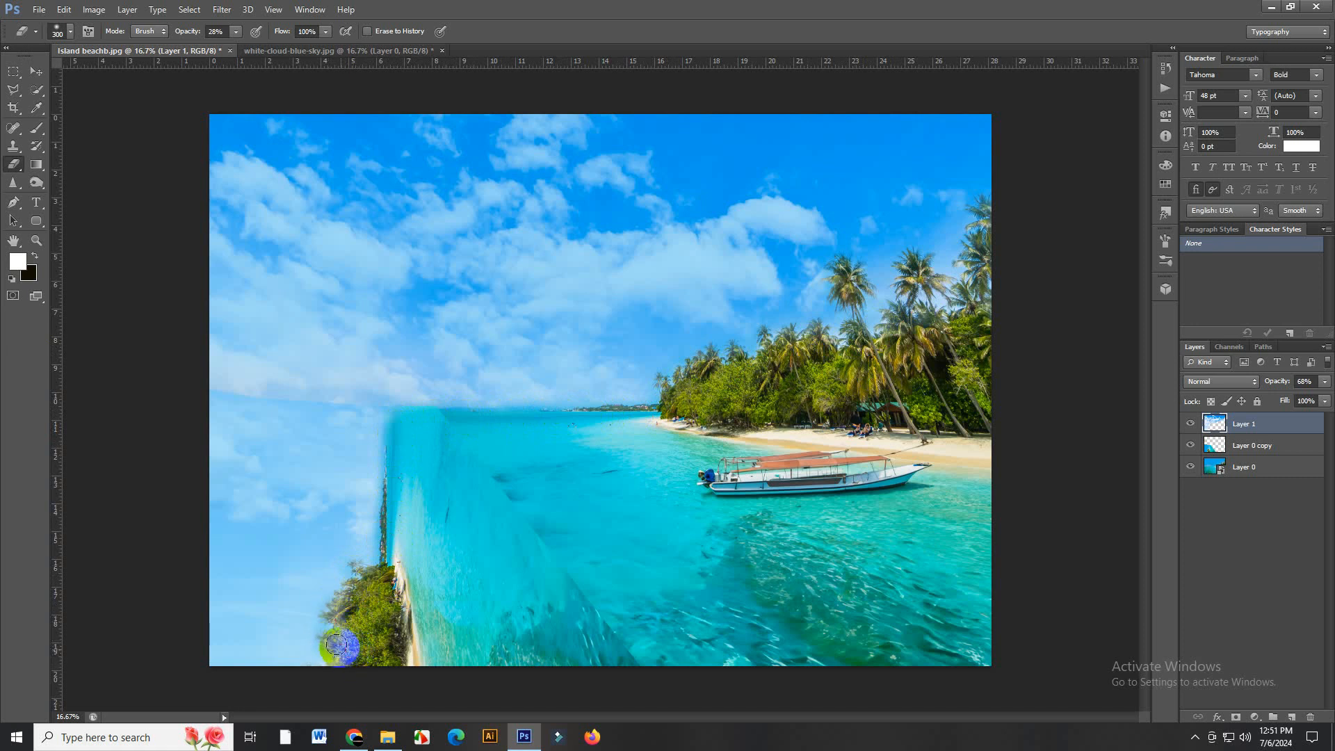
mouse_move(336, 644)
left_mouse_down()
mouse_move(361, 653)
mouse_move(345, 611)
mouse_move(363, 594)
left_mouse_up()
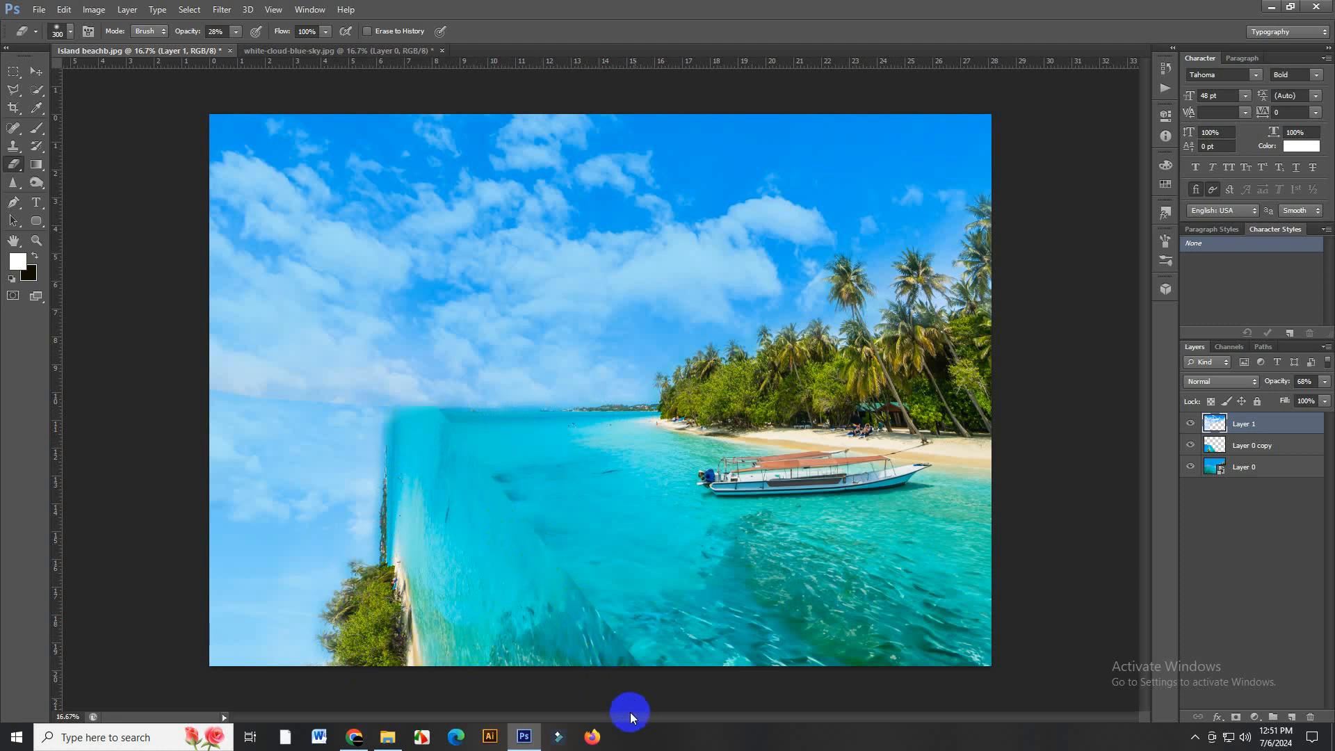
Set the cloud layer's opacity to 84%, and soften the water seam on Layer 0 copy with the Eraser at 28% opacity
key("b")
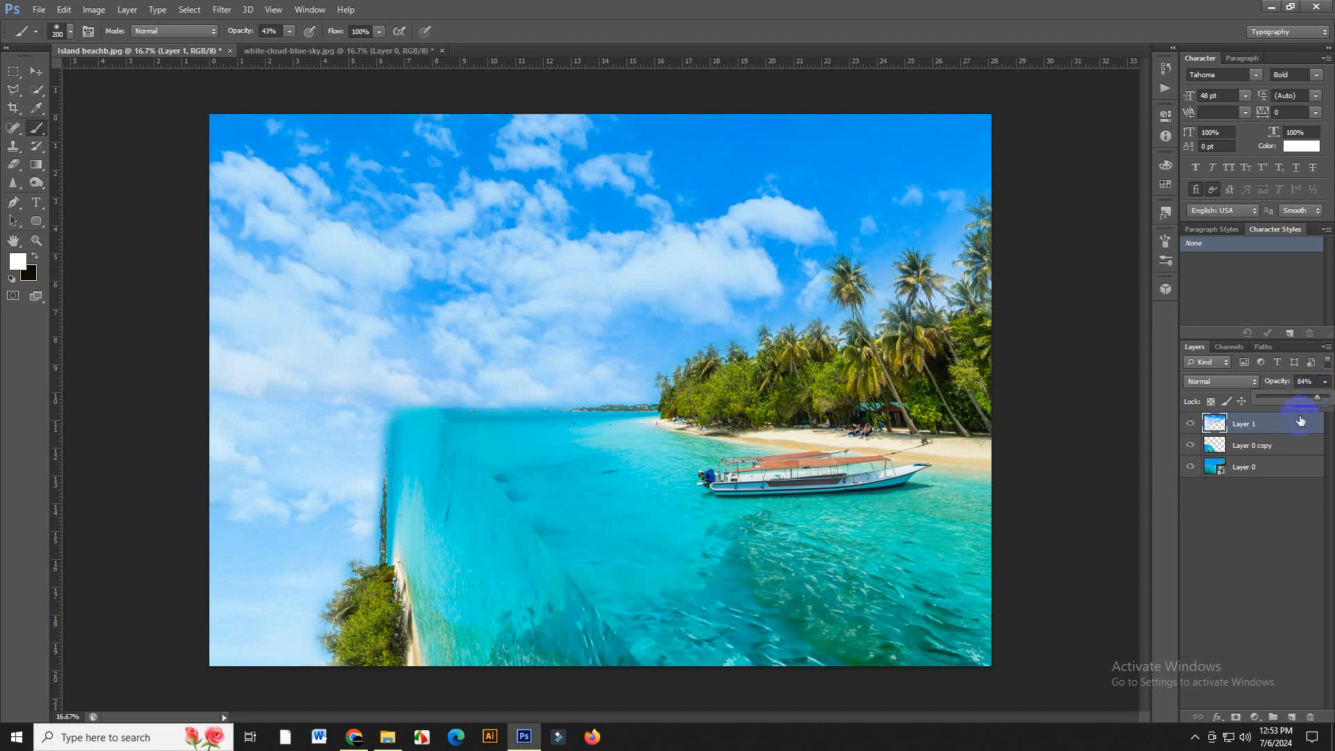
left_click(1278, 452)
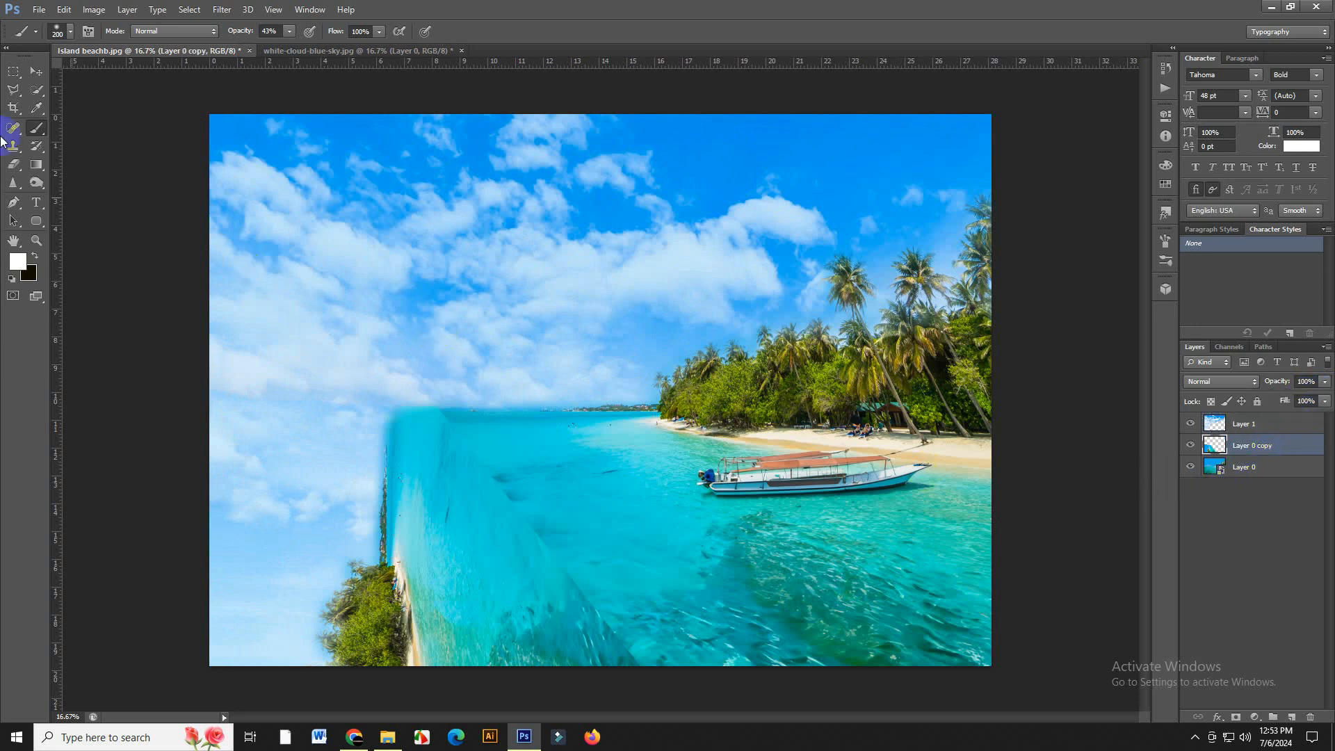
left_click(12, 167)
left_click(72, 164)
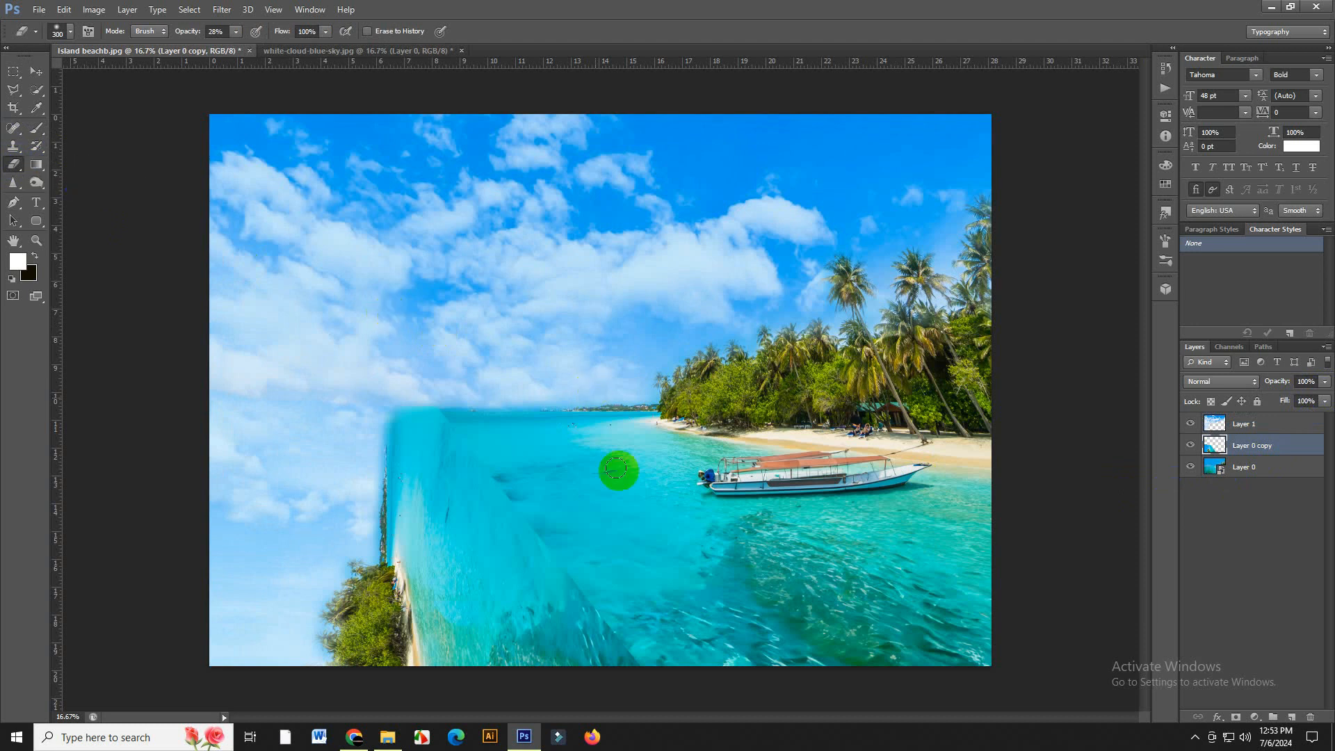
left_click_drag(441, 414, 460, 459)
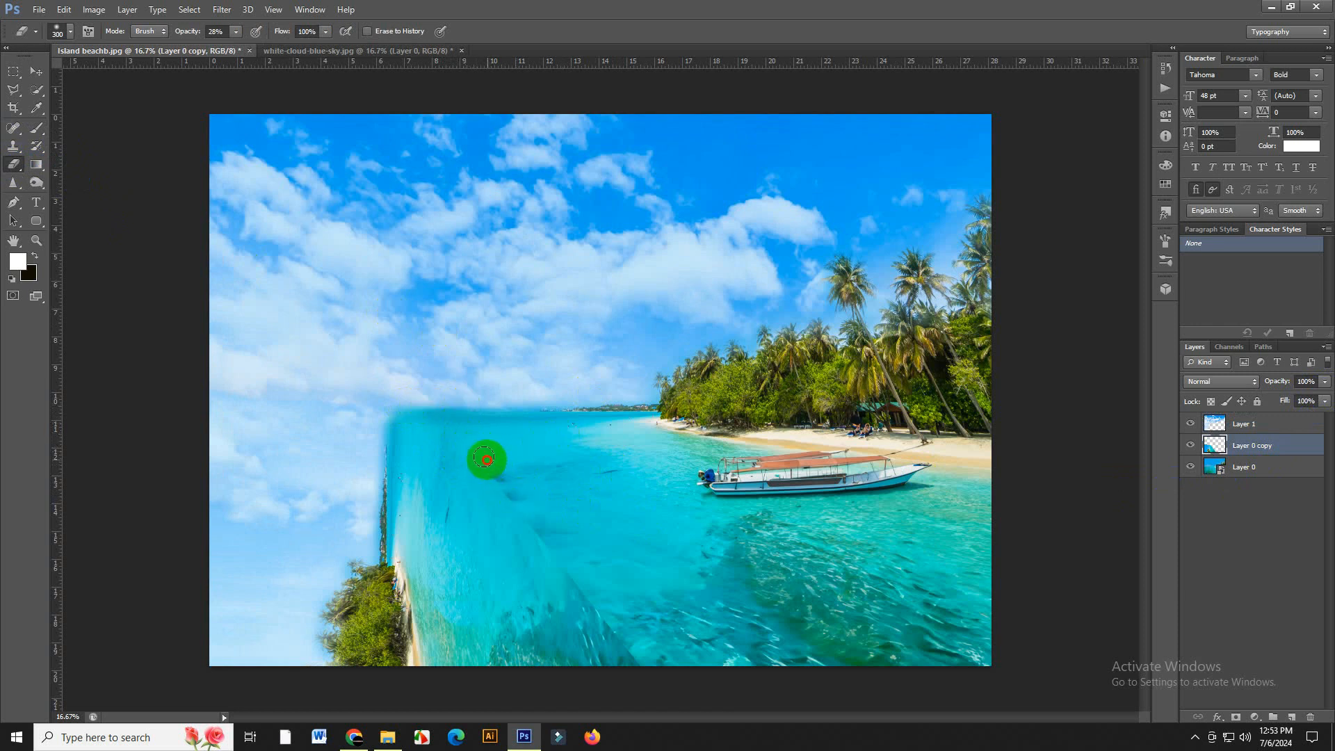
mouse_move(523, 509)
left_mouse_down()
mouse_move(621, 639)
mouse_move(663, 666)
mouse_move(565, 572)
mouse_move(593, 600)
mouse_move(489, 468)
mouse_move(606, 599)
mouse_move(574, 567)
mouse_move(640, 662)
mouse_move(472, 420)
left_mouse_up()
left_click(623, 628)
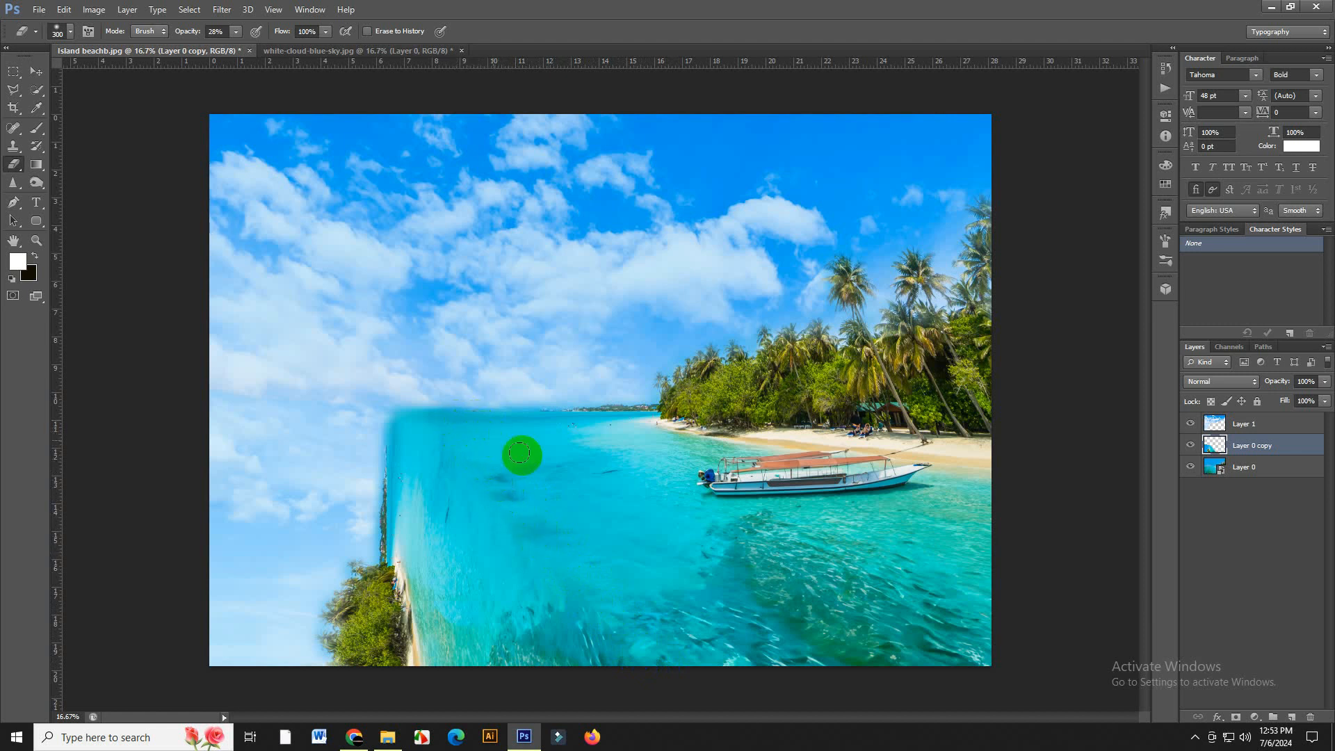
scroll(495, 462, "up", 2)
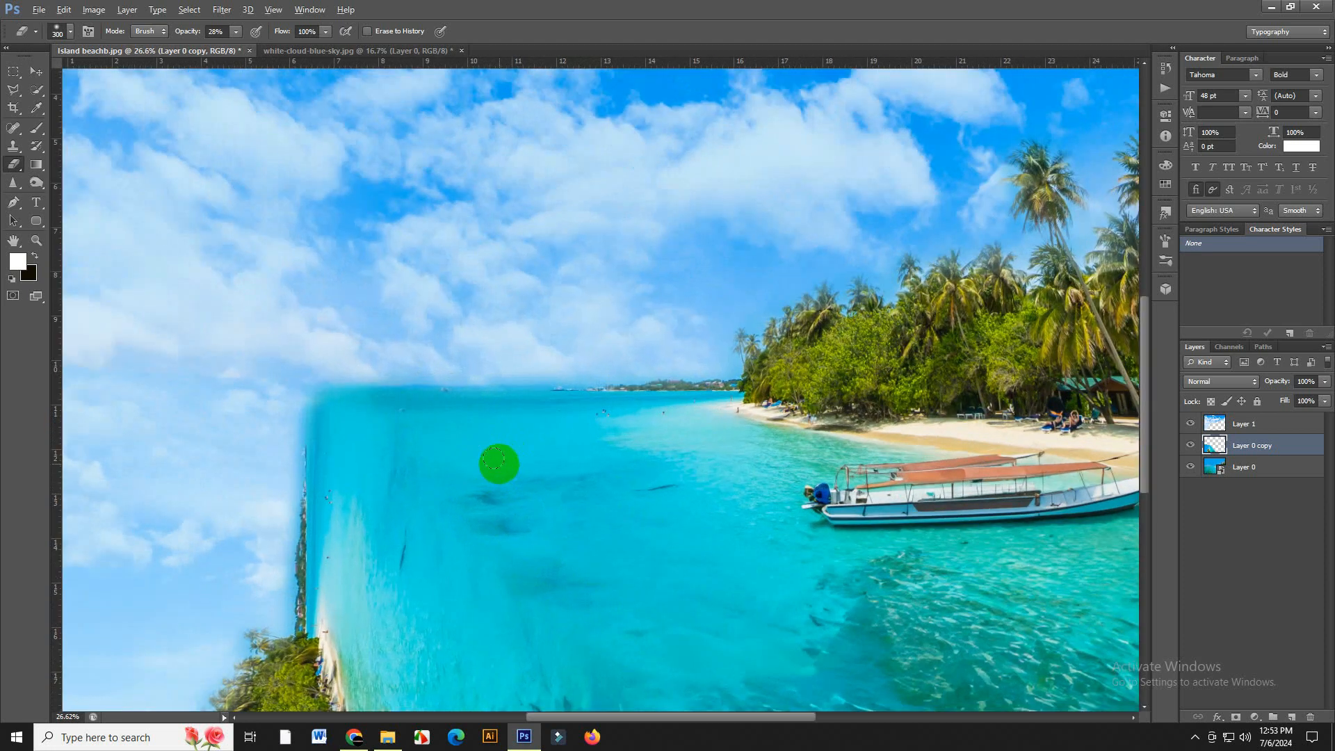
scroll(493, 459, "down", 4)
scroll(544, 453, "up", 1)
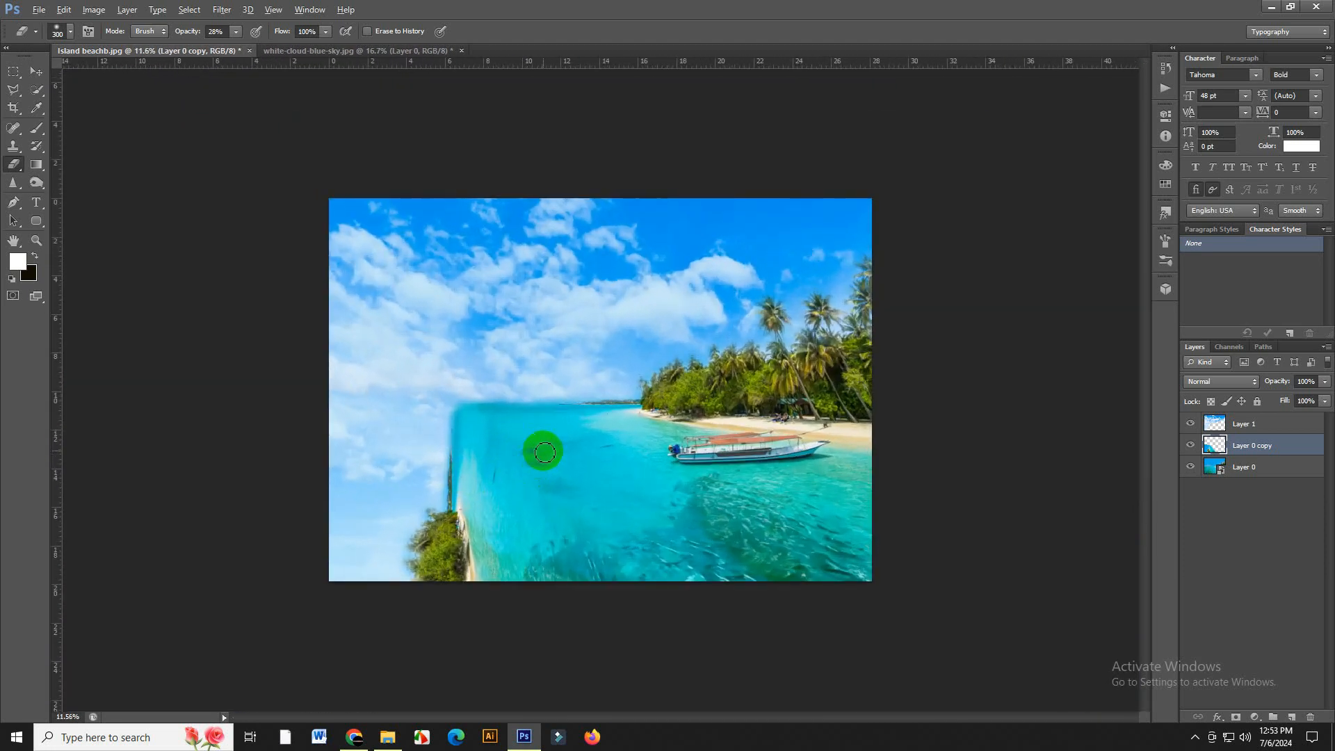
scroll(544, 453, "down", 2)
scroll(544, 452, "down", 1)
scroll(544, 452, "up", 3)
scroll(544, 452, "down", 2)
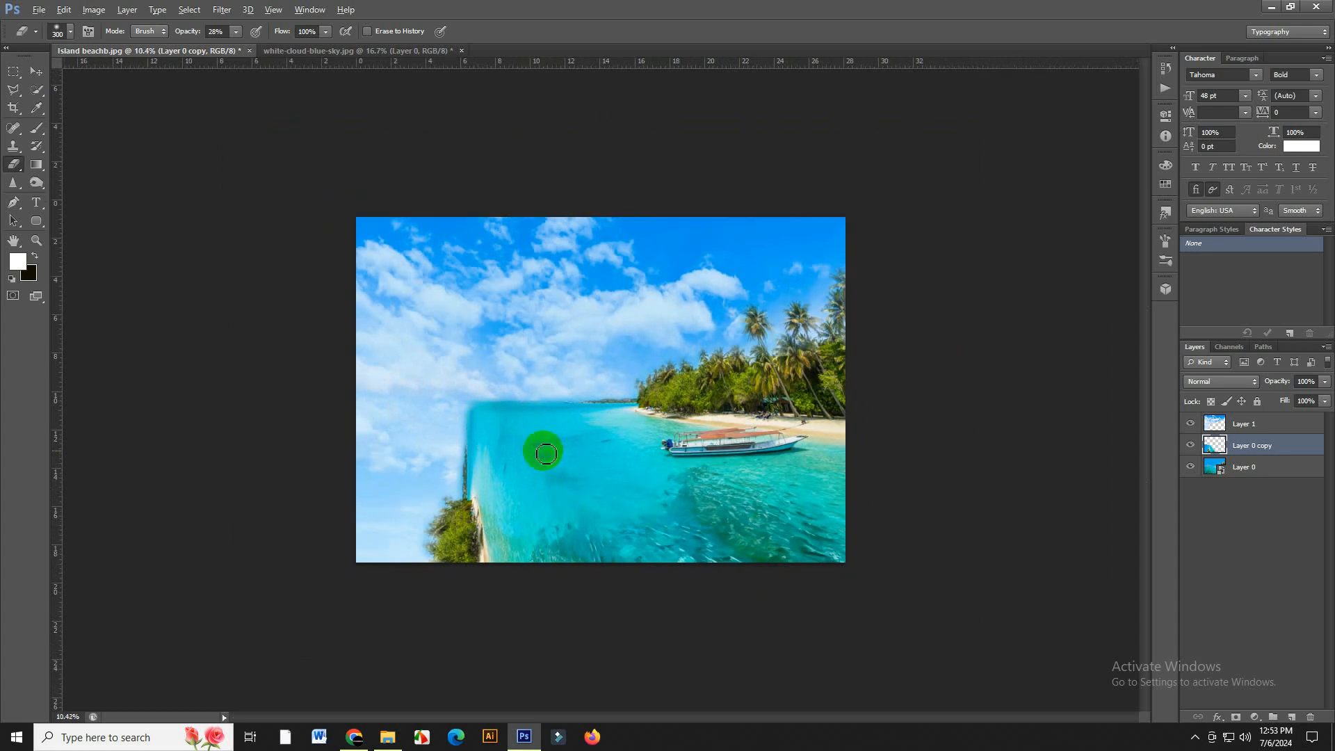